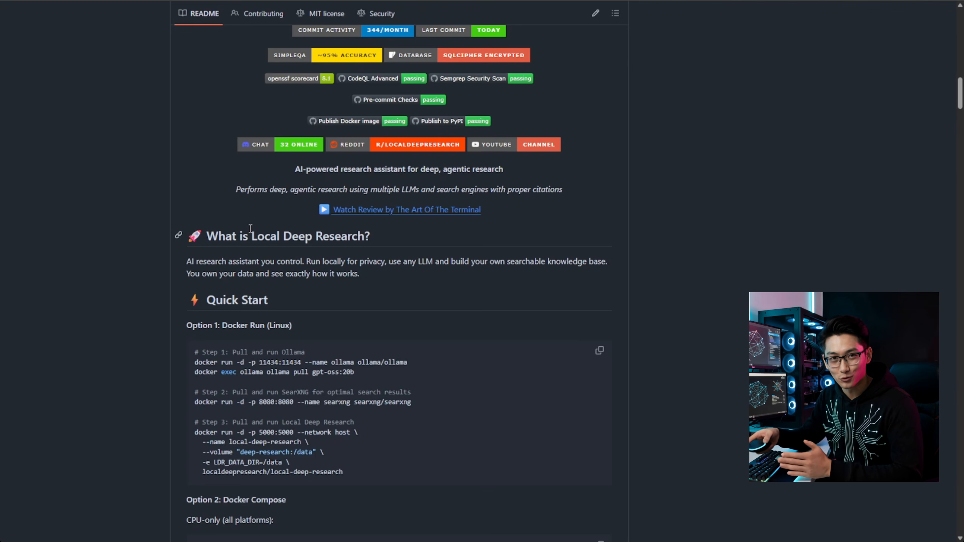
Step: Examine the README's Quick Start installation options, including the pip install local-deep-research command and the Pango requirement for PDF export
{"action": "scroll", "coordinate": [465, 349], "scroll_direction": "down", "scroll_amount": 4}
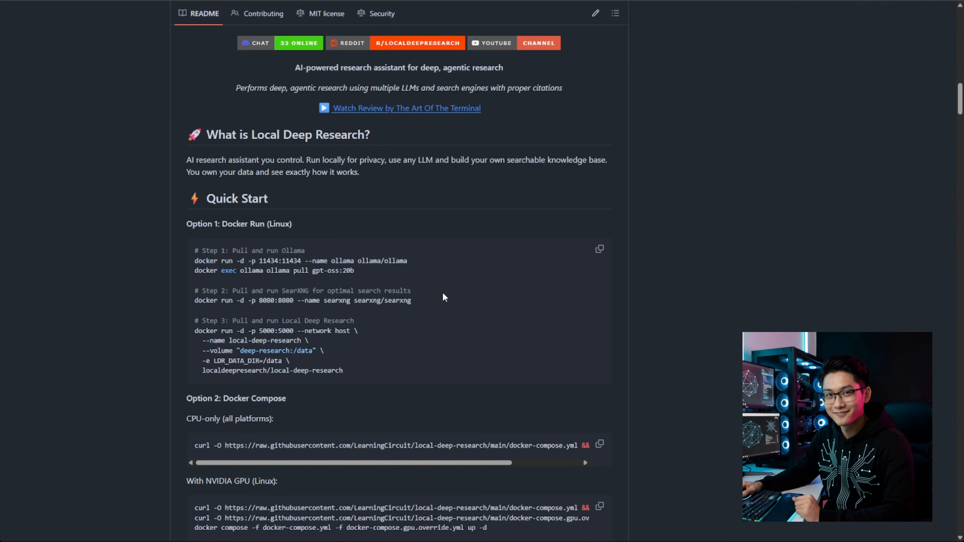
{"action": "scroll", "coordinate": [442, 296], "scroll_direction": "down", "scroll_amount": 8}
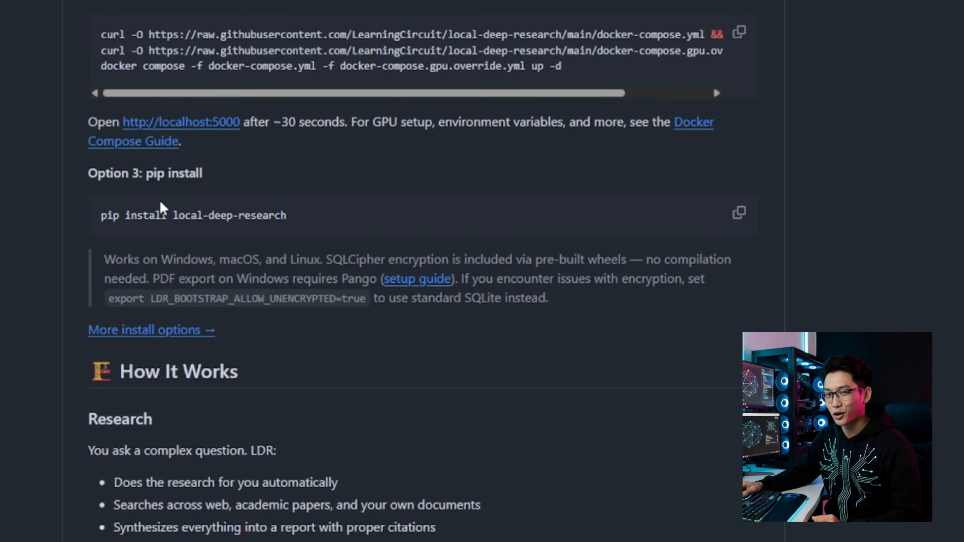
{"action": "left_click_drag", "start_coordinate": [101, 216], "coordinate": [302, 217]}
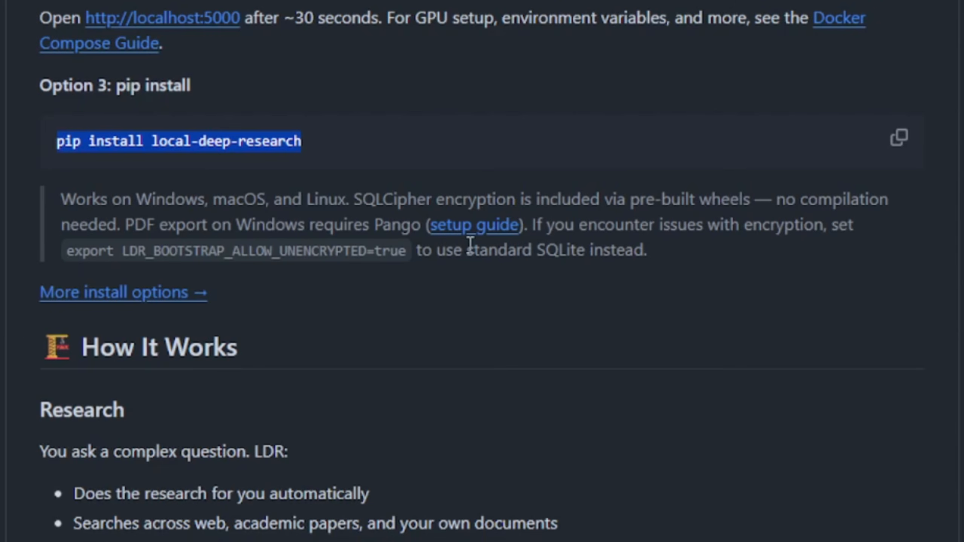
{"action": "left_click_drag", "start_coordinate": [286, 224], "coordinate": [402, 228]}
{"action": "scroll", "coordinate": [355, 240], "scroll_direction": "down", "scroll_amount": 3}
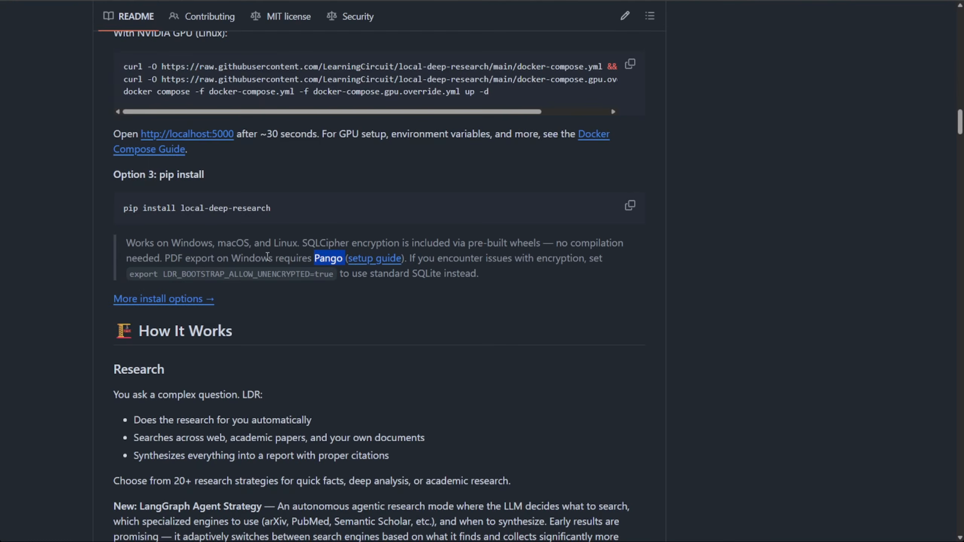
Step: Read the README sections on how research works, building a knowledge base, security, performance and key features
{"action": "scroll", "coordinate": [287, 176], "scroll_direction": "down", "scroll_amount": 6}
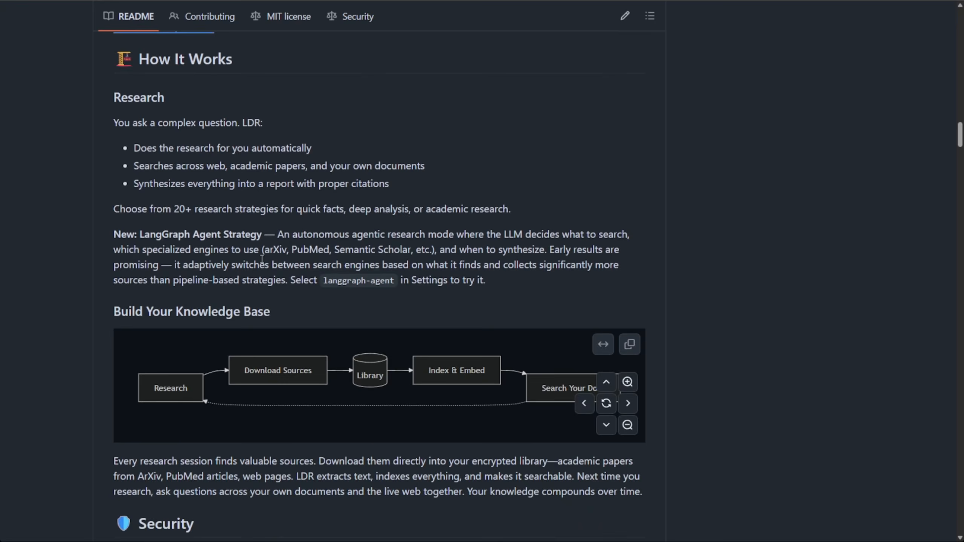
{"action": "scroll", "coordinate": [261, 260], "scroll_direction": "down", "scroll_amount": 1}
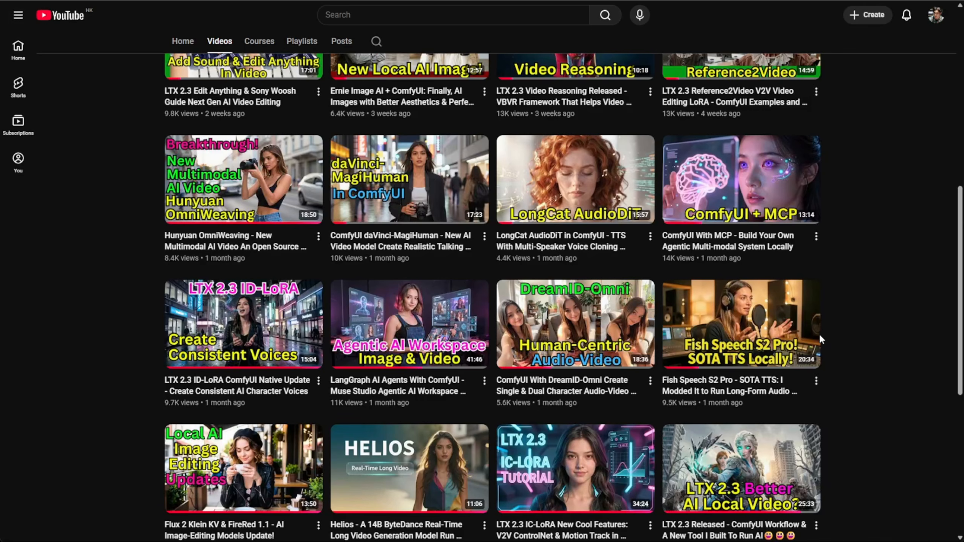
{"action": "scroll", "coordinate": [379, 330], "scroll_direction": "down", "scroll_amount": 1}
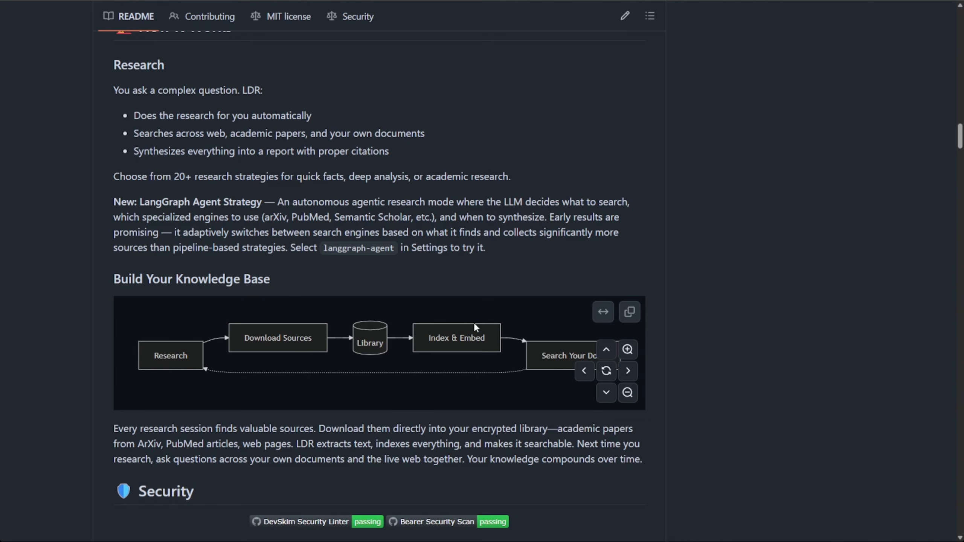
{"action": "scroll", "coordinate": [395, 201], "scroll_direction": "down", "scroll_amount": 2}
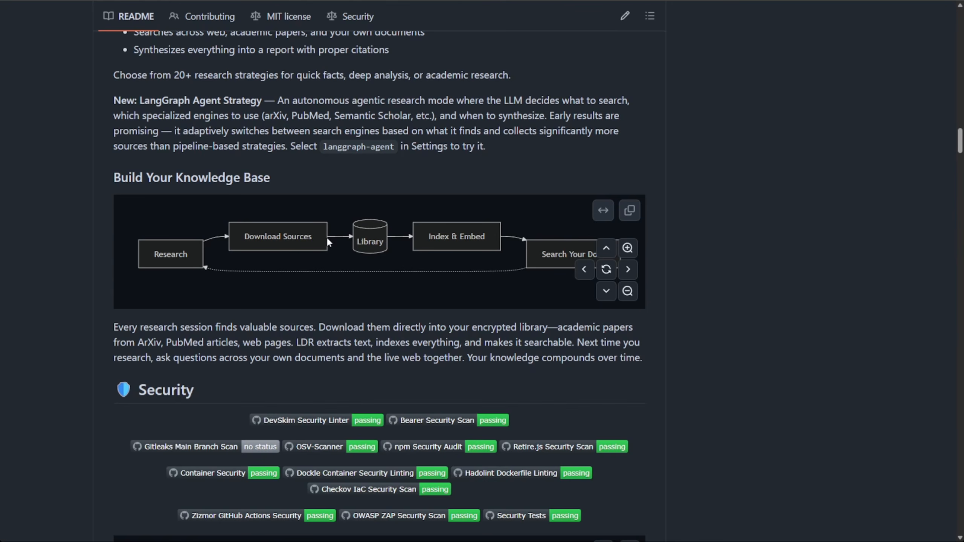
{"action": "scroll", "coordinate": [429, 289], "scroll_direction": "up", "scroll_amount": 3}
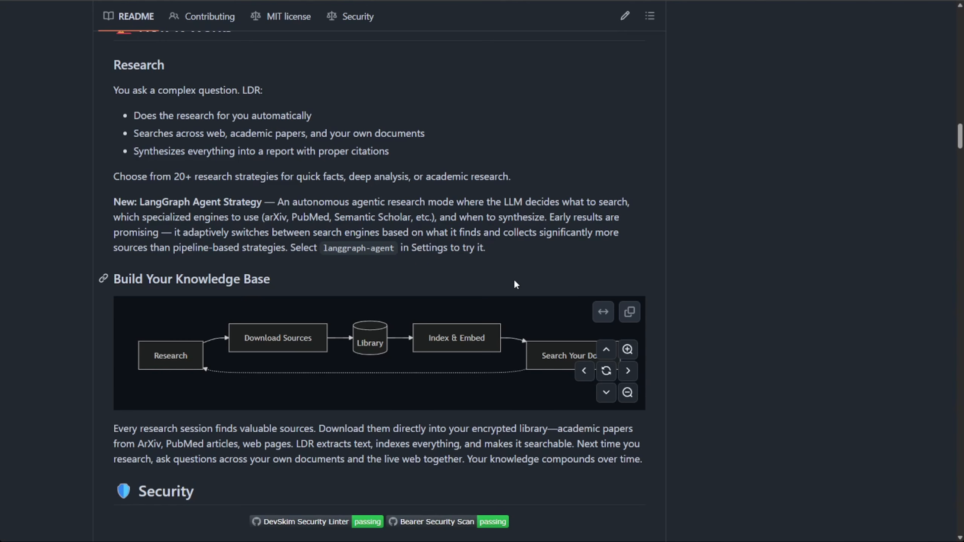
{"action": "scroll", "coordinate": [515, 283], "scroll_direction": "down", "scroll_amount": 15}
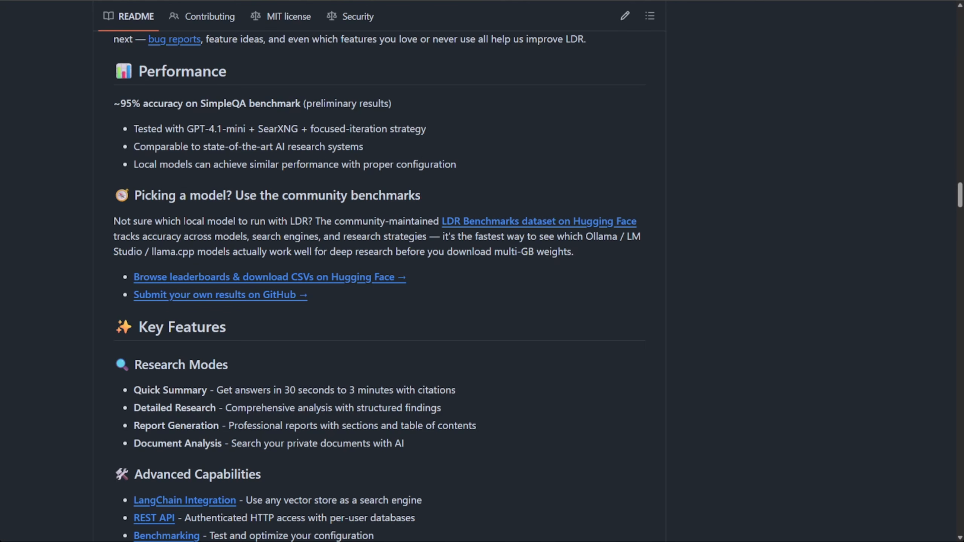
{"action": "scroll", "coordinate": [380, 266], "scroll_direction": "up", "scroll_amount": 2}
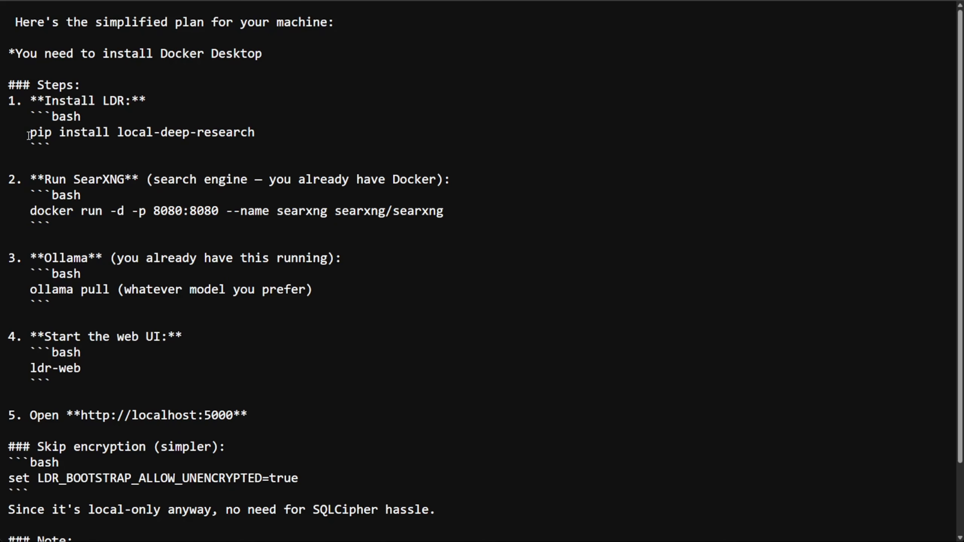
{"action": "left_click_drag", "start_coordinate": [26, 133], "coordinate": [107, 147]}
{"action": "left_click_drag", "start_coordinate": [293, 148], "coordinate": [284, 139]}
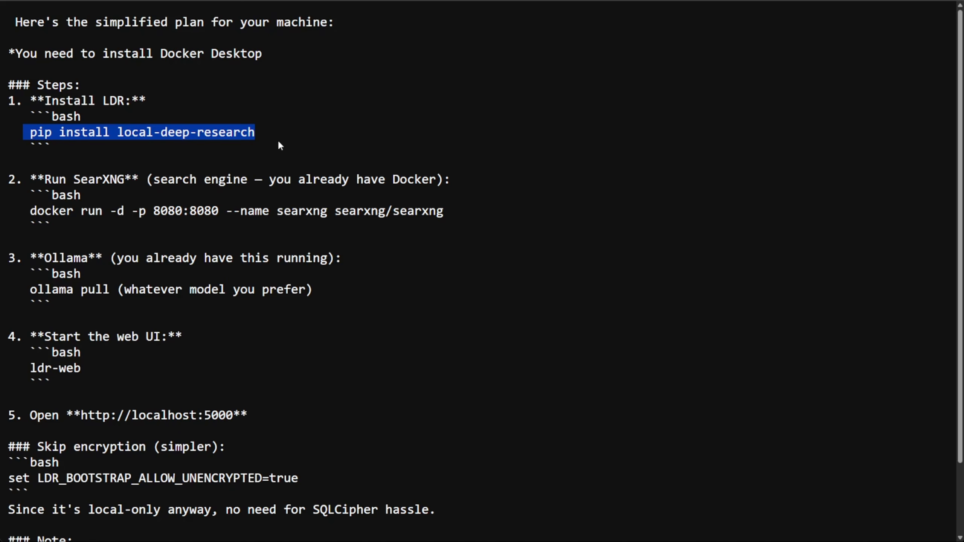
{"action": "left_click", "coordinate": [434, 204]}
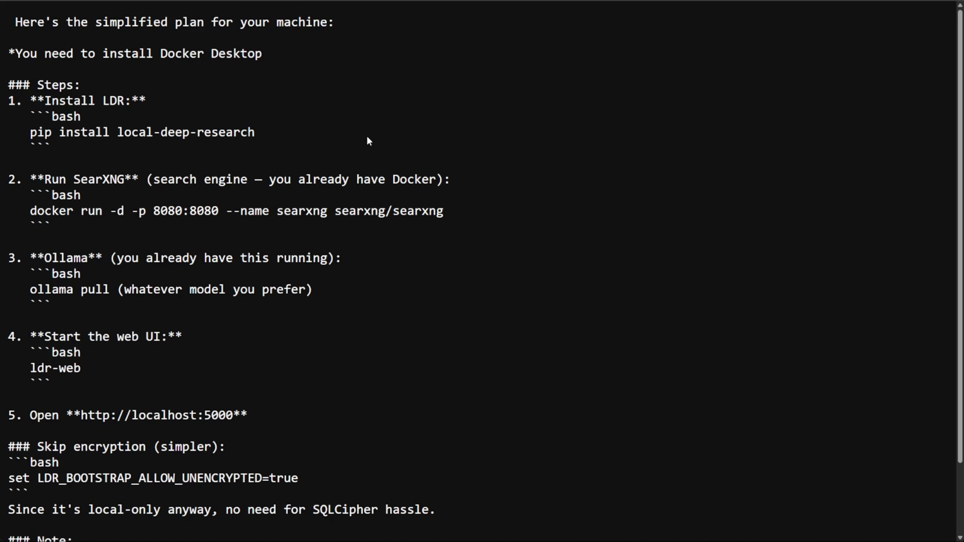
{"action": "scroll", "coordinate": [83, 229], "scroll_direction": "down", "scroll_amount": 1}
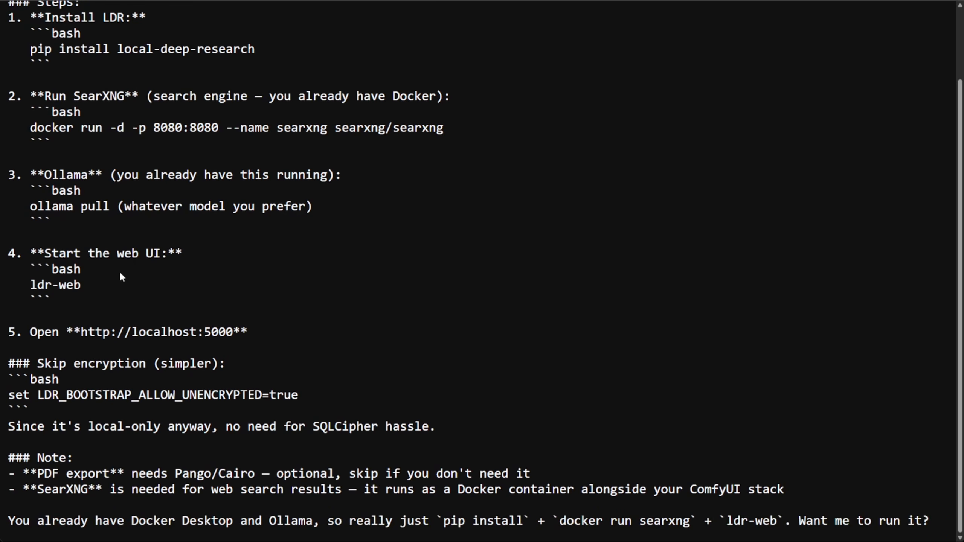
{"action": "triple_click", "coordinate": [84, 289]}
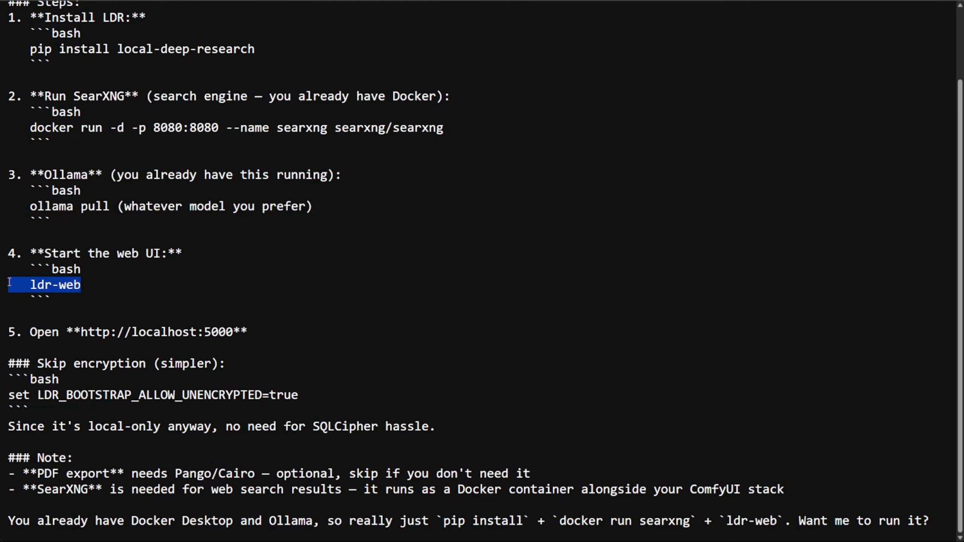
{"action": "left_click", "coordinate": [133, 305]}
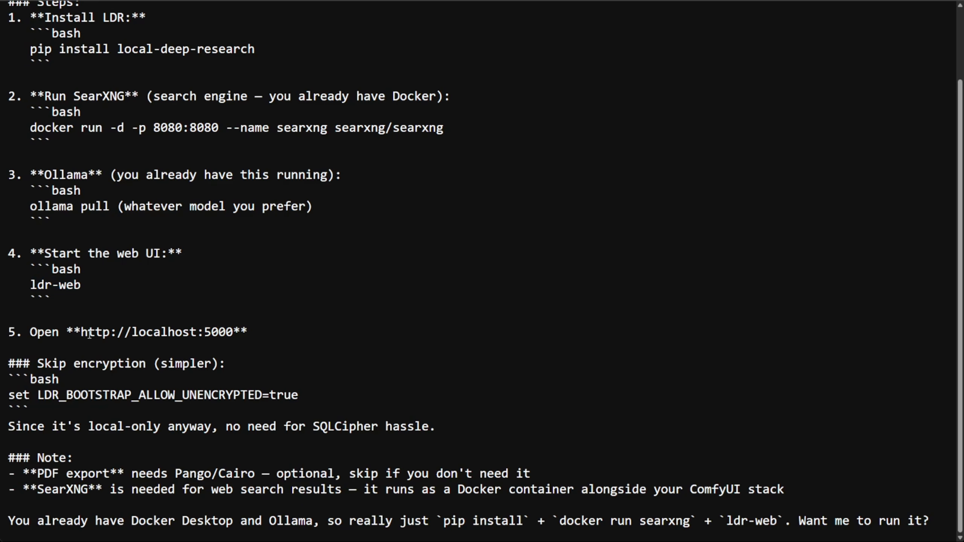
{"action": "left_click_drag", "start_coordinate": [17, 334], "coordinate": [228, 336]}
{"action": "left_click", "coordinate": [265, 387]}
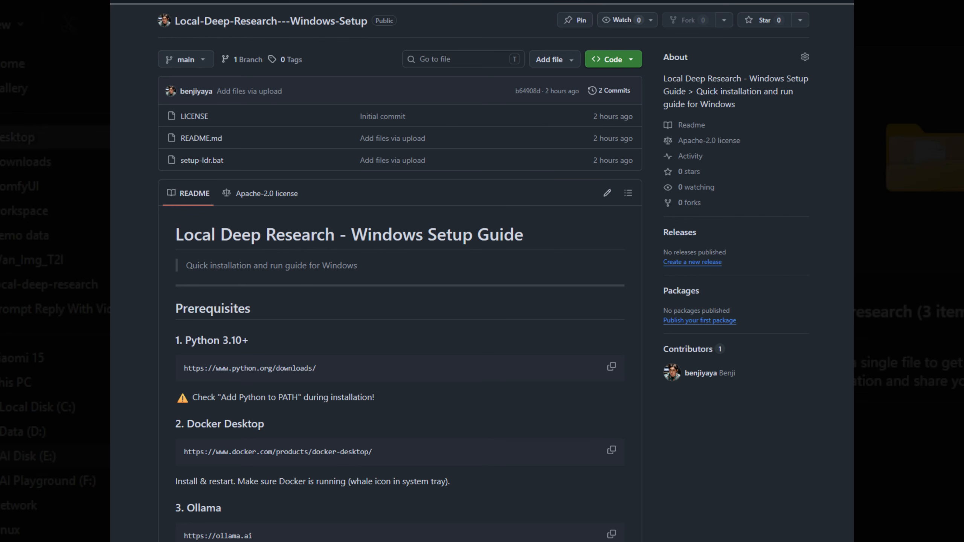
Step: Run the setup-ldr.bat script and continue past its prerequisites check
{"action": "left_click_drag", "start_coordinate": [151, 119], "coordinate": [20, 118]}
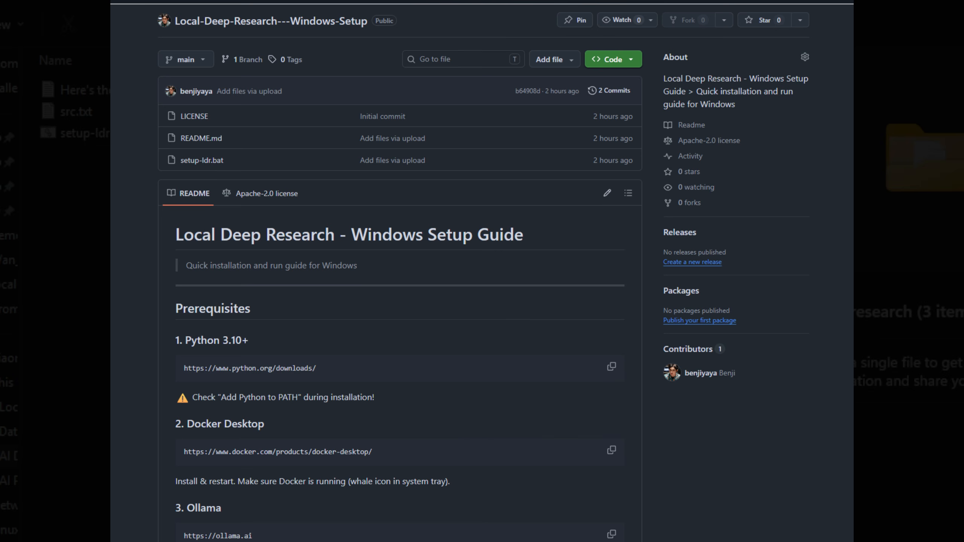
{"action": "left_click", "coordinate": [45, 140]}
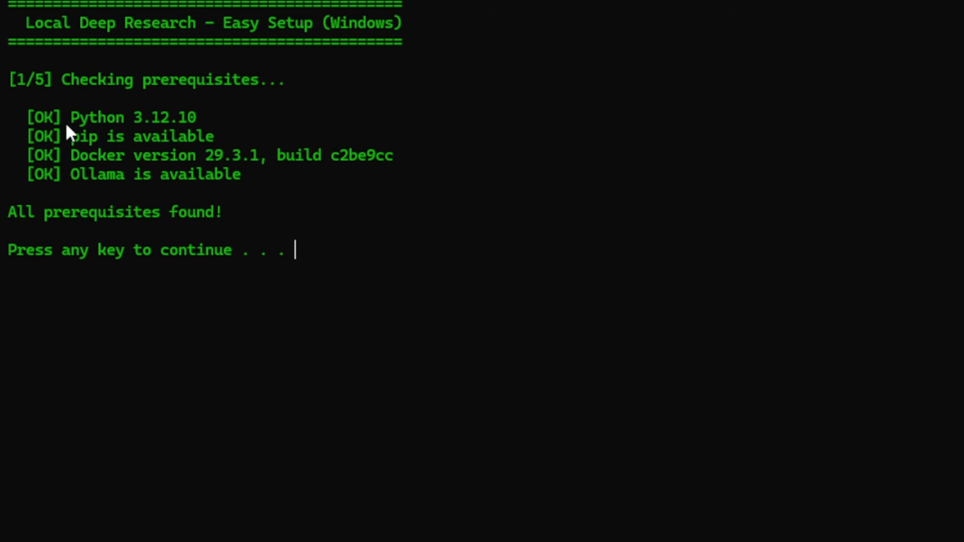
{"action": "key", "text": "Return"}
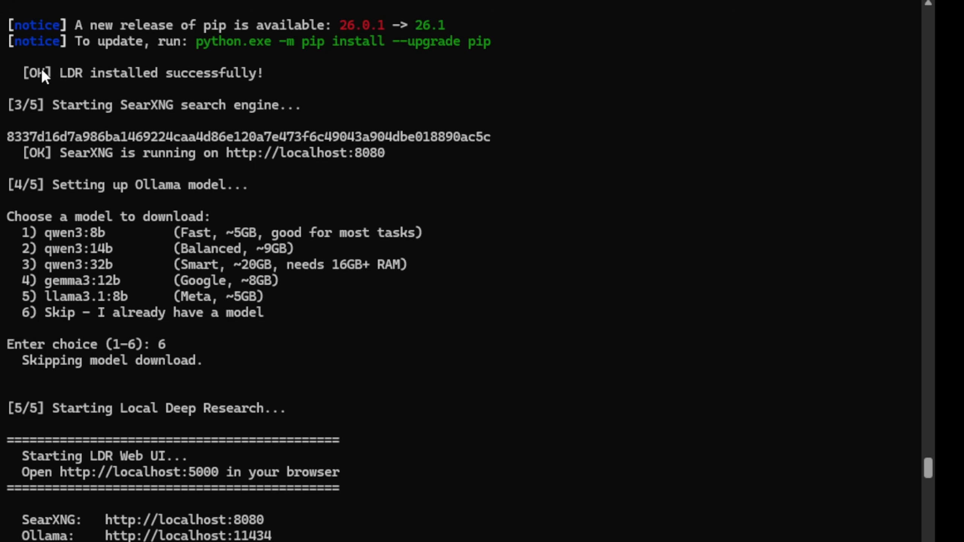
Step: Examine the setup script's output for the LDR installation, the SearXNG start, the Ollama model choices and the local service addresses
{"action": "left_click_drag", "start_coordinate": [23, 72], "coordinate": [255, 79]}
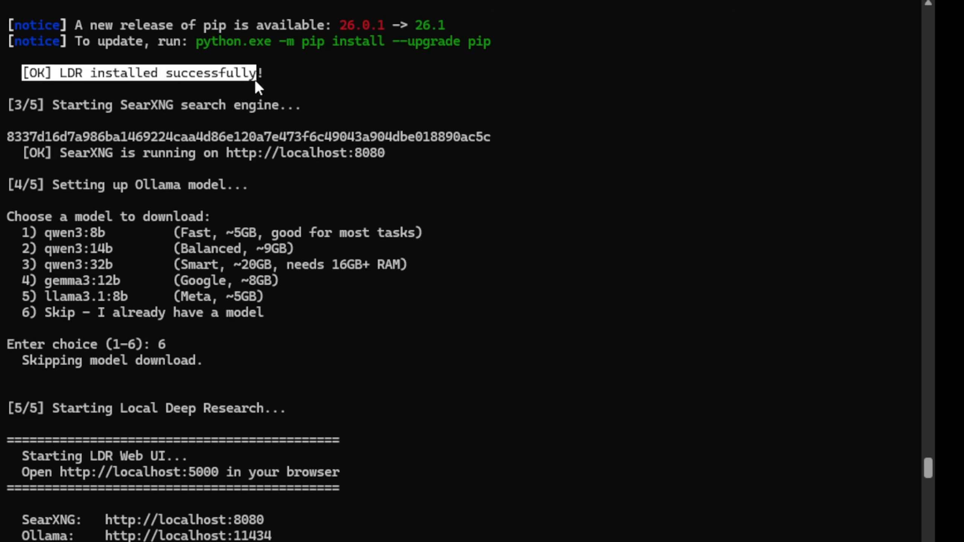
{"action": "left_click", "coordinate": [235, 86]}
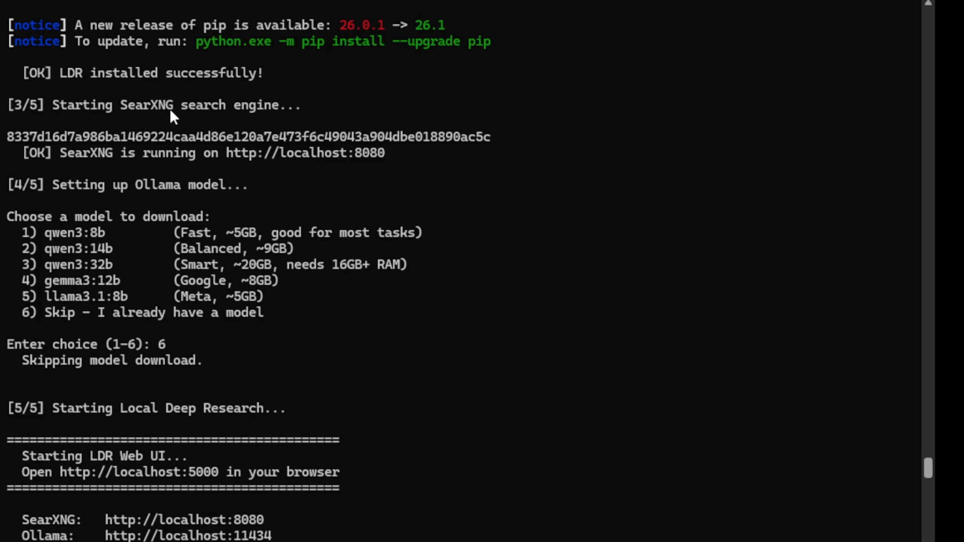
{"action": "left_click_drag", "start_coordinate": [48, 234], "coordinate": [287, 296]}
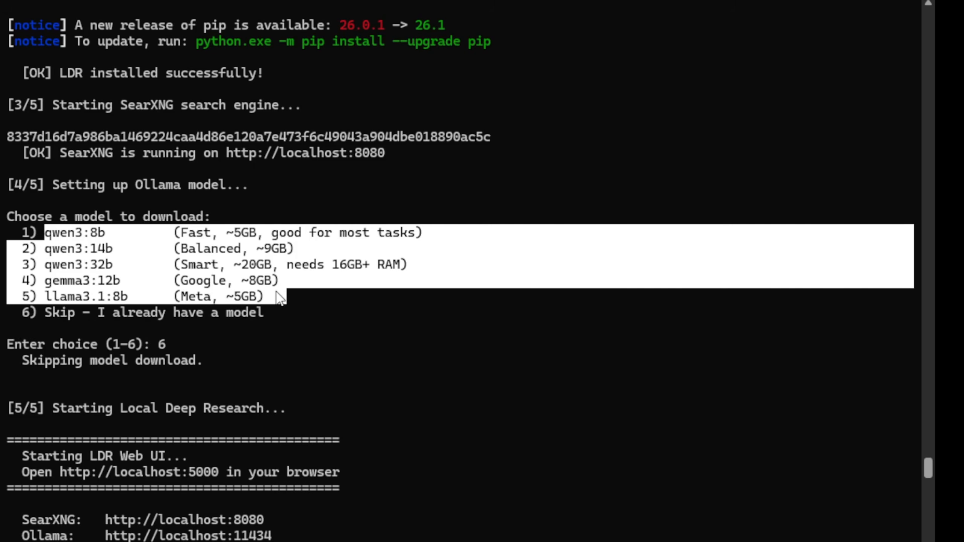
{"action": "left_click", "coordinate": [107, 331]}
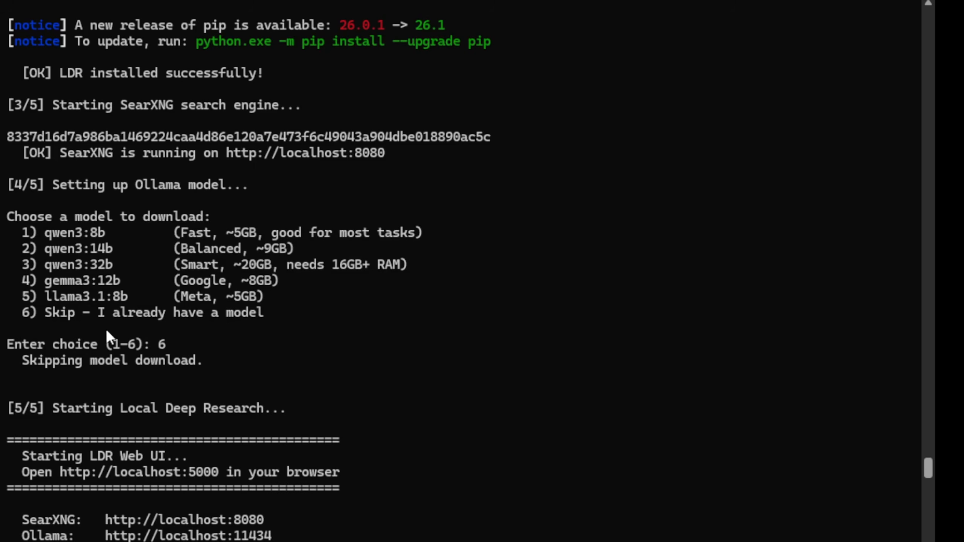
{"action": "left_click_drag", "start_coordinate": [42, 315], "coordinate": [268, 318]}
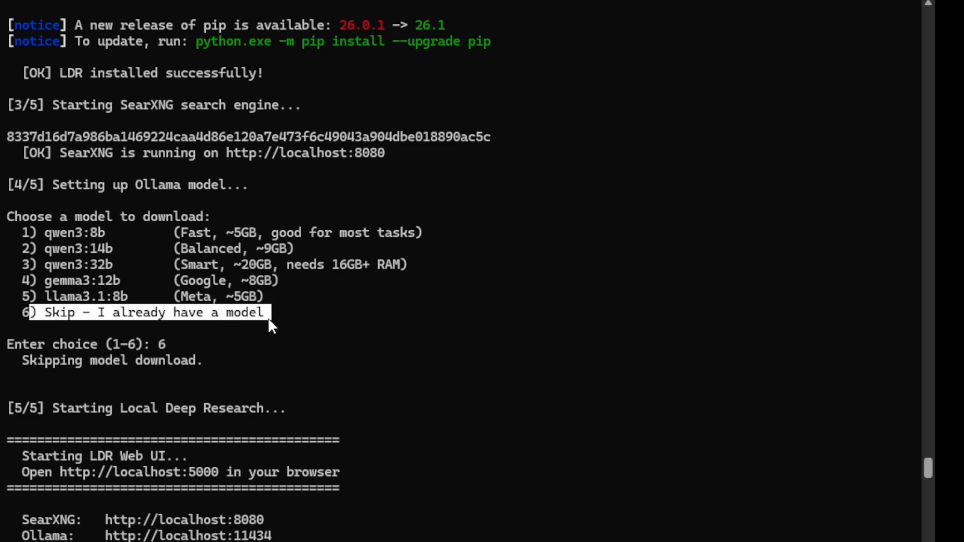
{"action": "scroll", "coordinate": [162, 363], "scroll_direction": "down", "scroll_amount": 1}
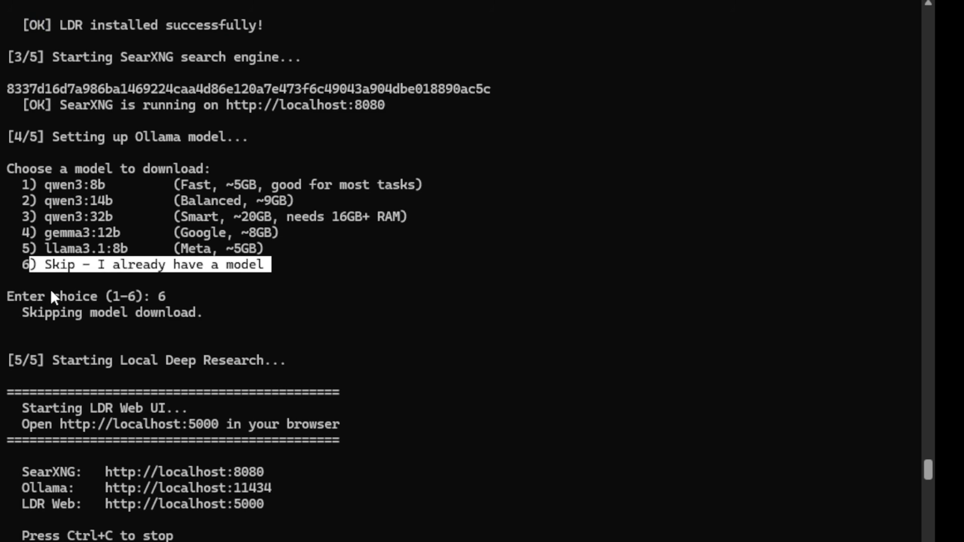
{"action": "left_click", "coordinate": [105, 280]}
{"action": "scroll", "coordinate": [244, 367], "scroll_direction": "down", "scroll_amount": 2}
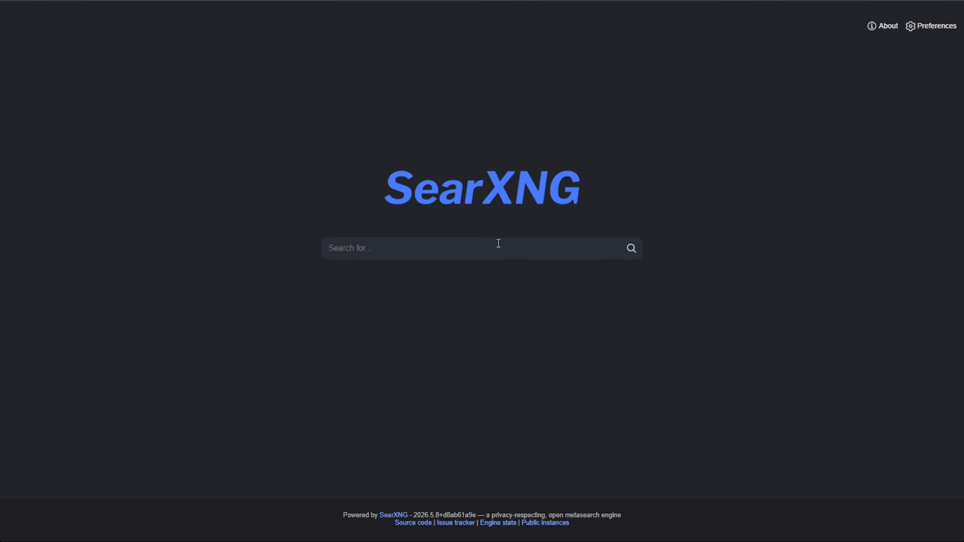
Step: Search the local SearXNG page for "cat" and inspect the results with their suggestions, response time and search URL details
{"action": "type", "text": "cat"}
{"action": "key", "text": "Return"}
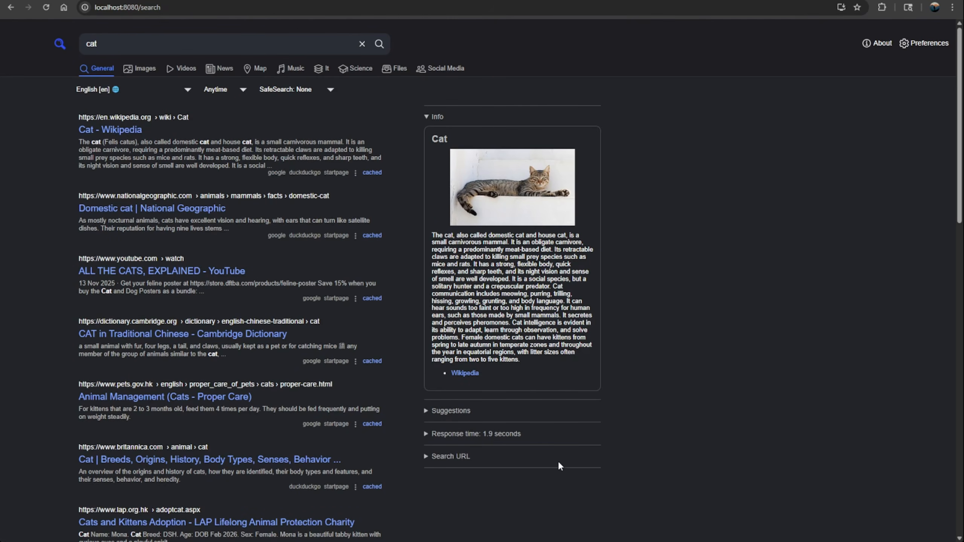
{"action": "scroll", "coordinate": [433, 395], "scroll_direction": "down", "scroll_amount": 4}
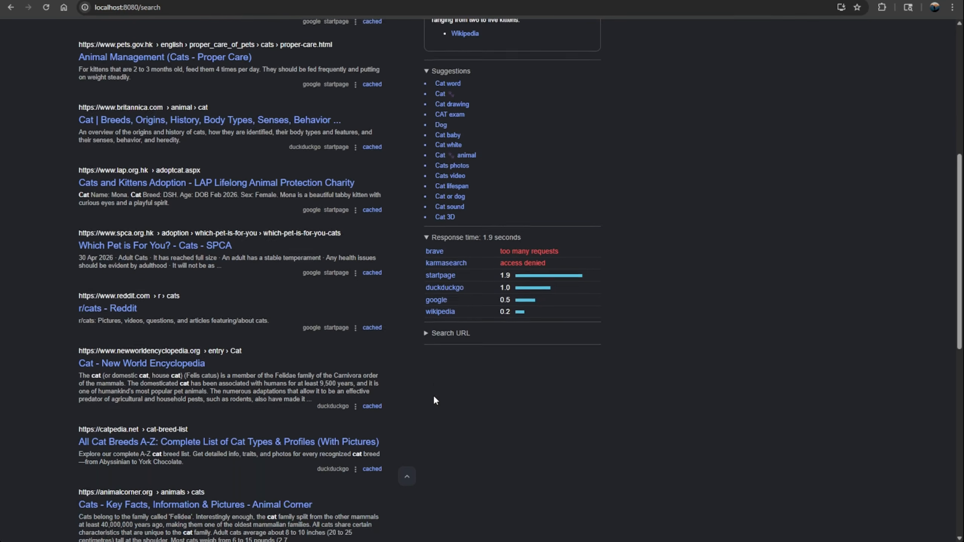
{"action": "left_click", "coordinate": [428, 329]}
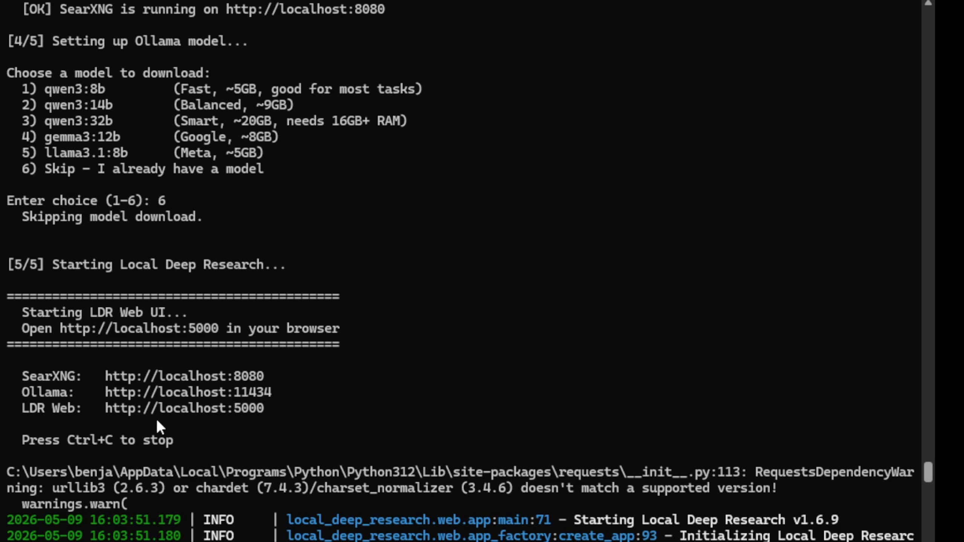
Step: Open the Local Deep Research web interface at localhost:5000 and try to log in as admin with the account password
{"action": "left_click", "coordinate": [185, 411], "text": "ctrl"}
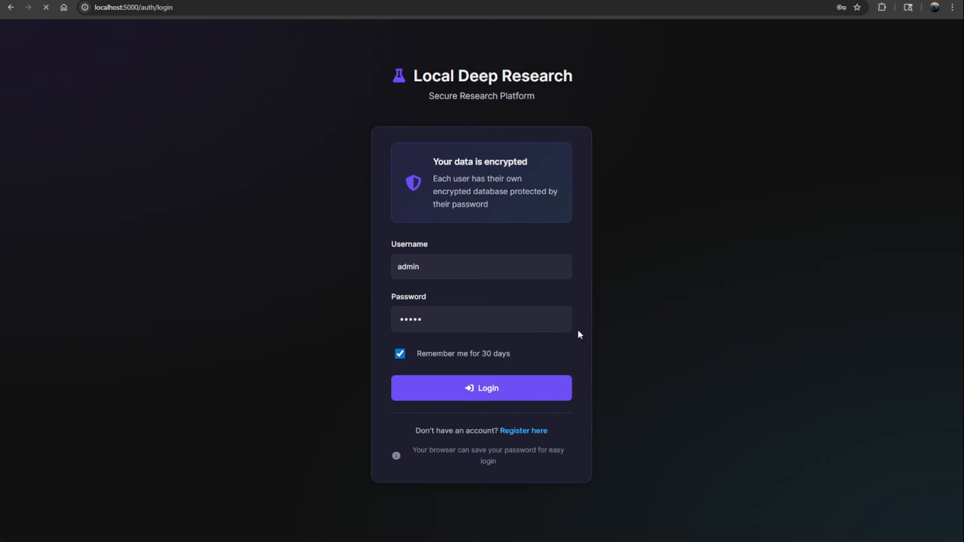
{"action": "key", "text": "Return"}
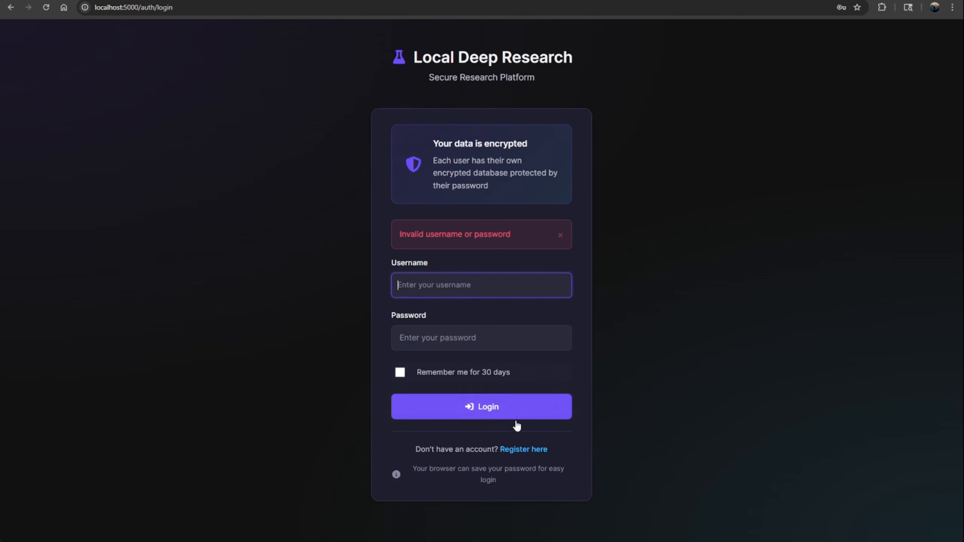
Step: Register an encrypted account with username test1, enter and confirm the account password, and accept the no-password-recovery notice
{"action": "left_click", "coordinate": [532, 451]}
{"action": "scroll", "coordinate": [493, 277], "scroll_direction": "down", "scroll_amount": 4}
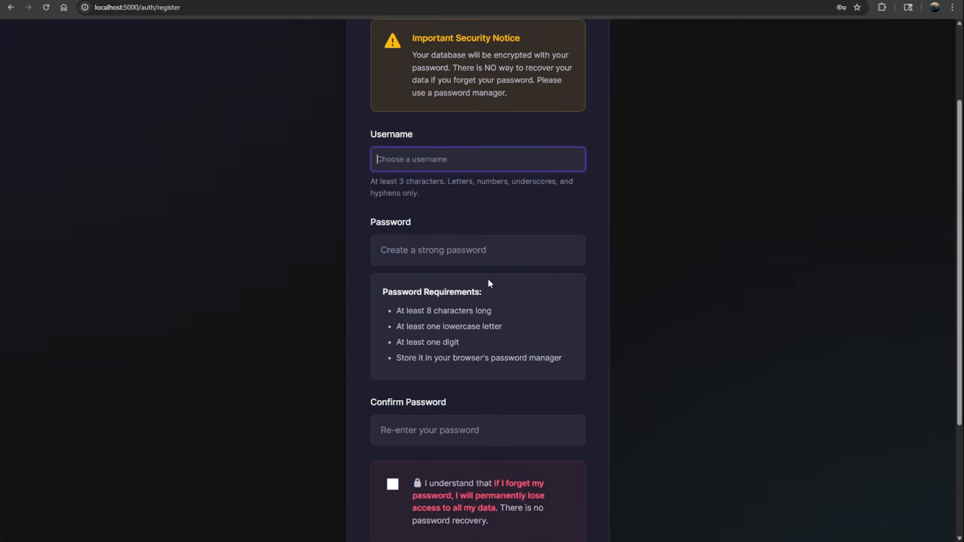
{"action": "type", "text": "test1"}
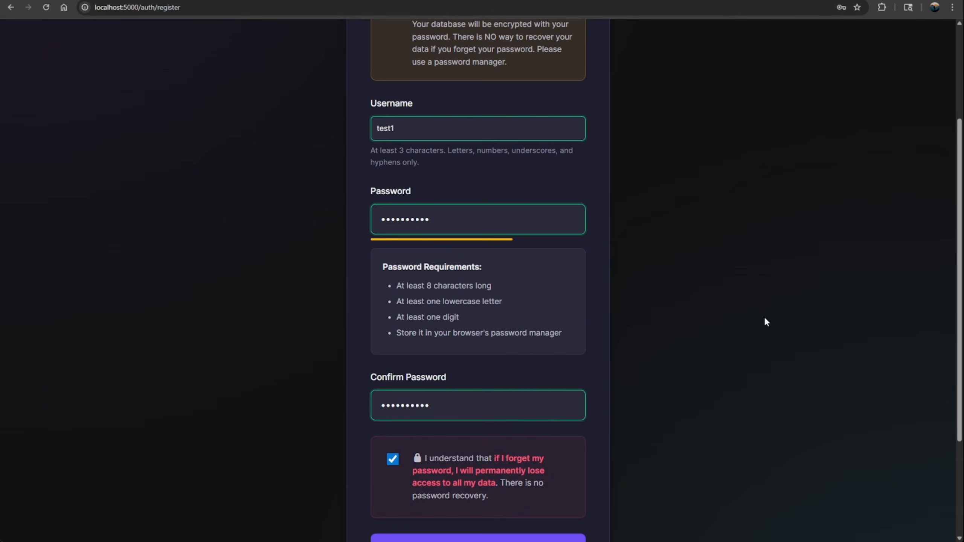
{"action": "scroll", "coordinate": [765, 322], "scroll_direction": "down", "scroll_amount": 4}
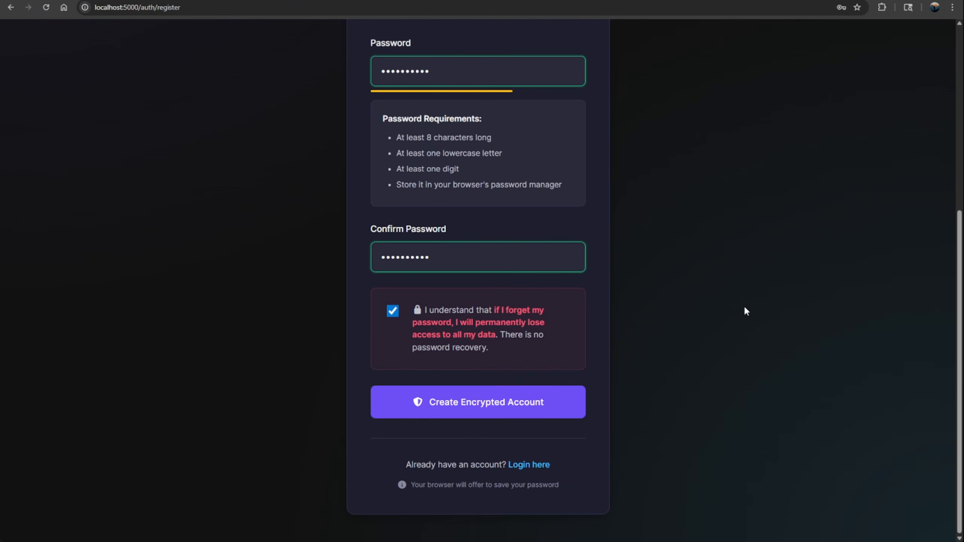
{"action": "left_click", "coordinate": [478, 416]}
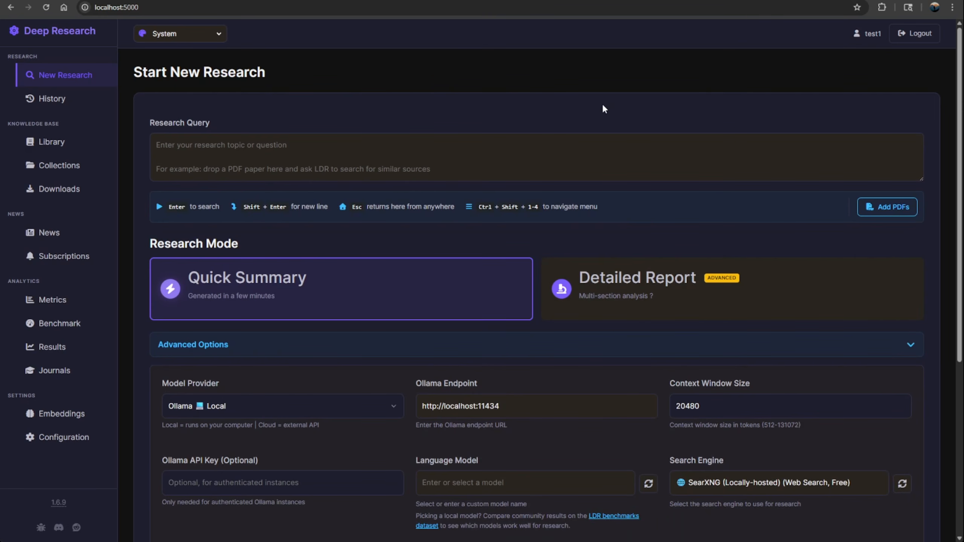
Step: Select qwen3.6 27b-bf16 (Ollama) as the language model for the new research
{"action": "scroll", "coordinate": [536, 59], "scroll_direction": "down", "scroll_amount": 5}
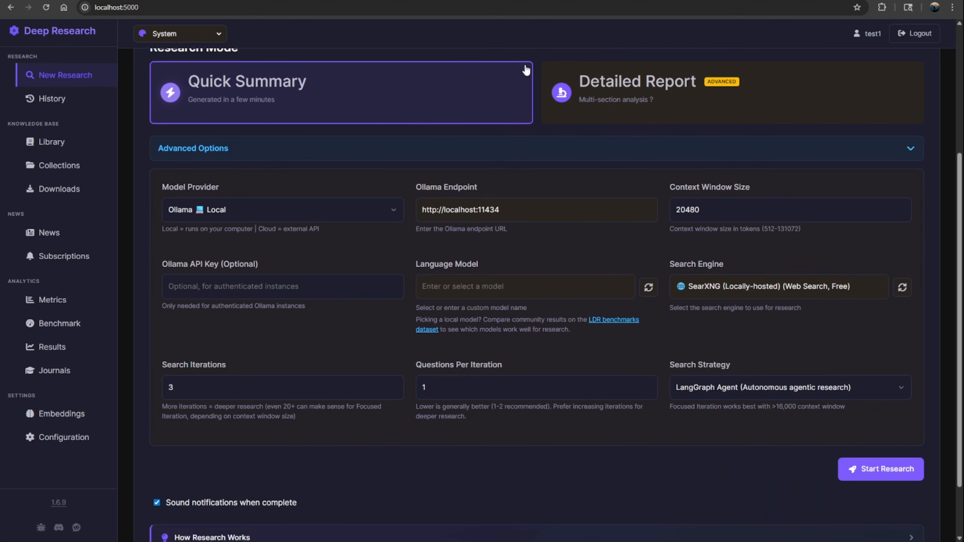
{"action": "left_click", "coordinate": [527, 292]}
{"action": "scroll", "coordinate": [542, 289], "scroll_direction": "down", "scroll_amount": 2}
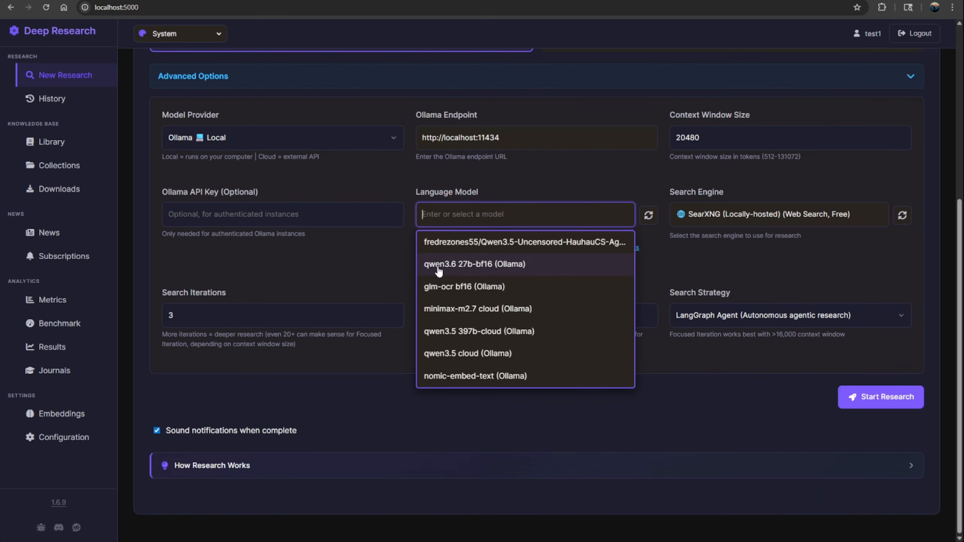
{"action": "left_click", "coordinate": [452, 264]}
{"action": "scroll", "coordinate": [464, 232], "scroll_direction": "up", "scroll_amount": 3}
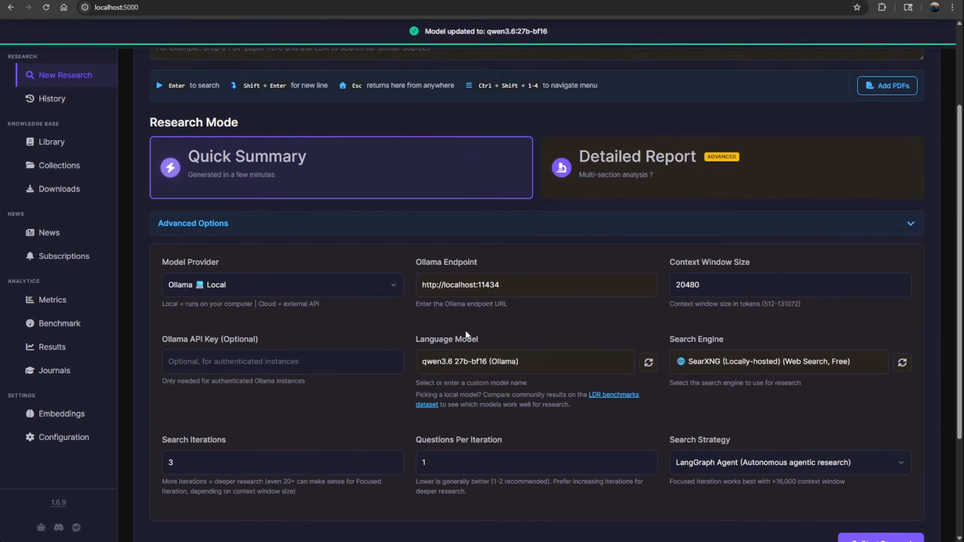
Step: Review the research mode and advanced options, collapse the advanced options, and try to start the research without a query
{"action": "scroll", "coordinate": [465, 330], "scroll_direction": "down", "scroll_amount": 2}
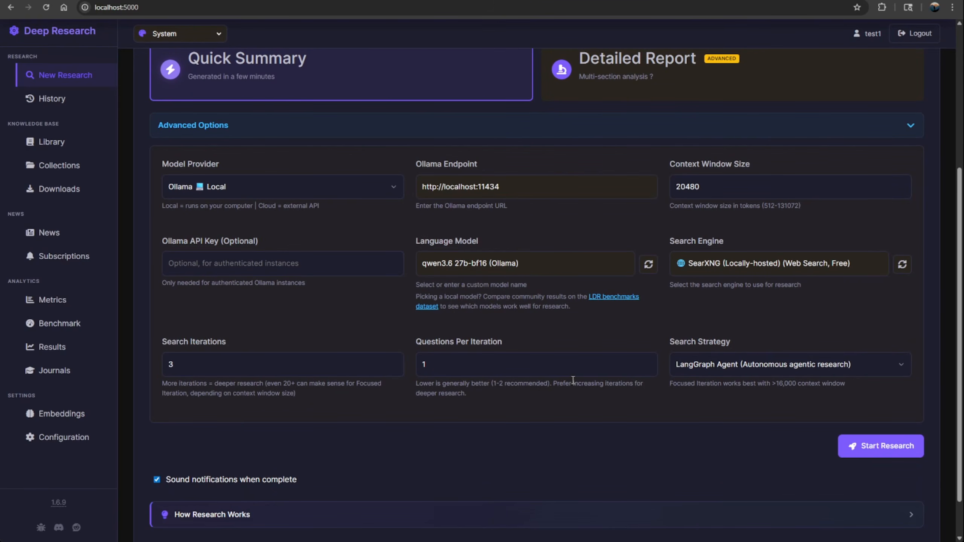
{"action": "scroll", "coordinate": [437, 216], "scroll_direction": "up", "scroll_amount": 2}
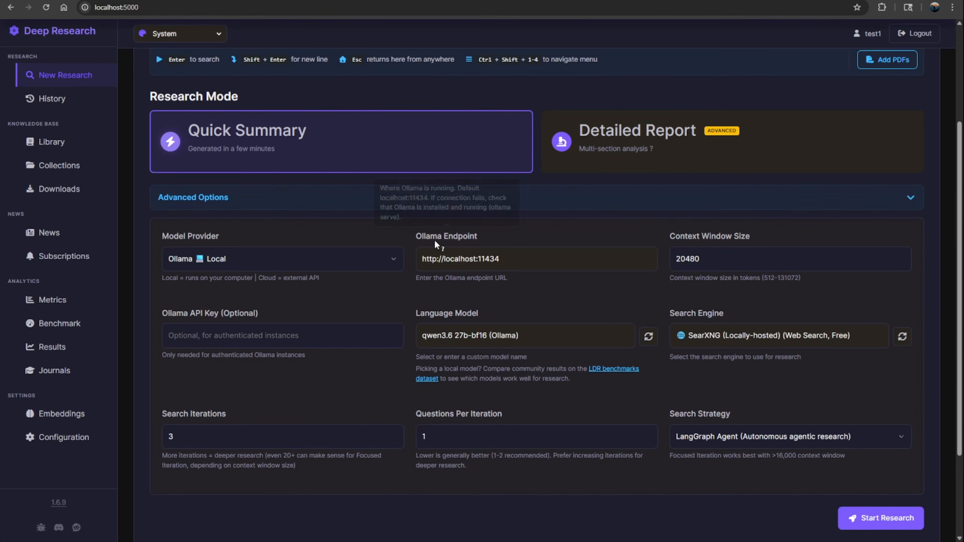
{"action": "scroll", "coordinate": [434, 238], "scroll_direction": "up", "scroll_amount": 2}
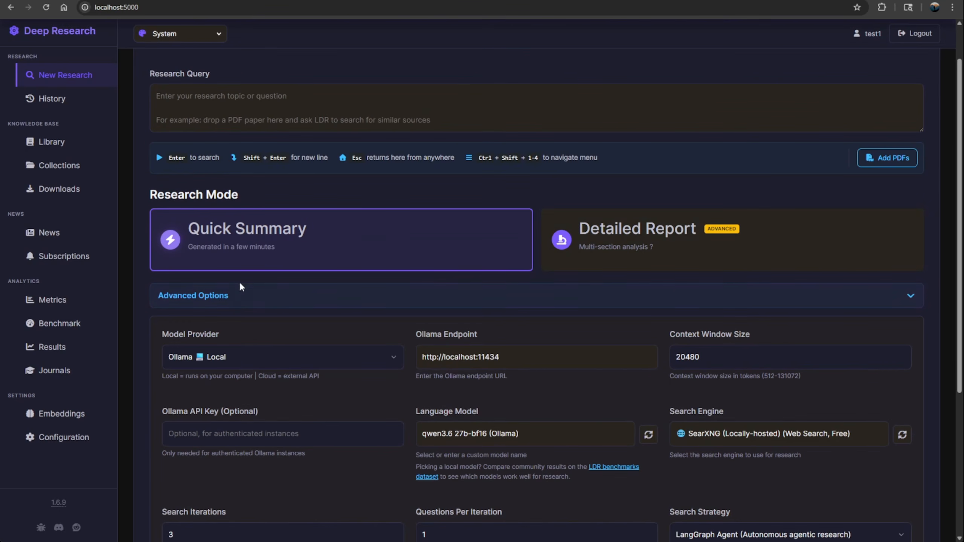
{"action": "scroll", "coordinate": [311, 302], "scroll_direction": "down", "scroll_amount": 5}
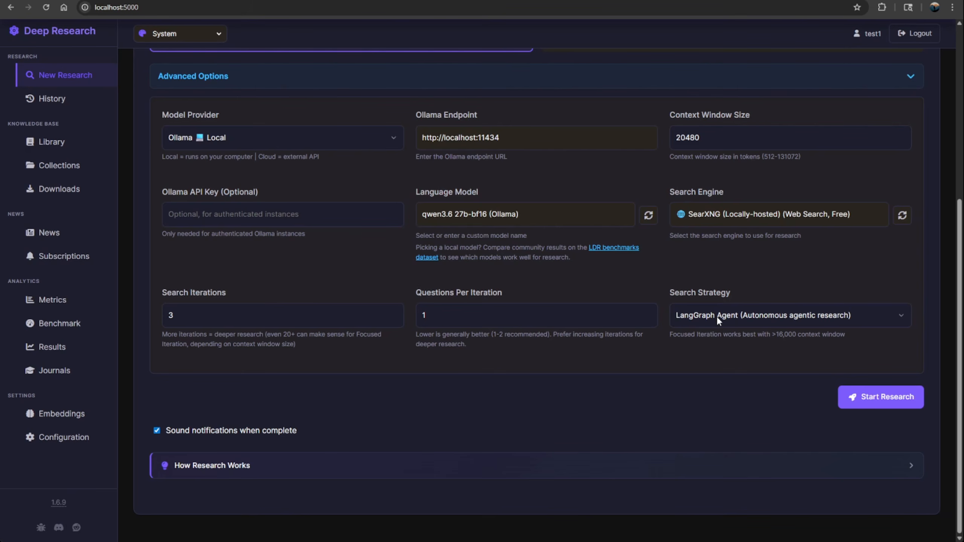
{"action": "scroll", "coordinate": [542, 181], "scroll_direction": "up", "scroll_amount": 3}
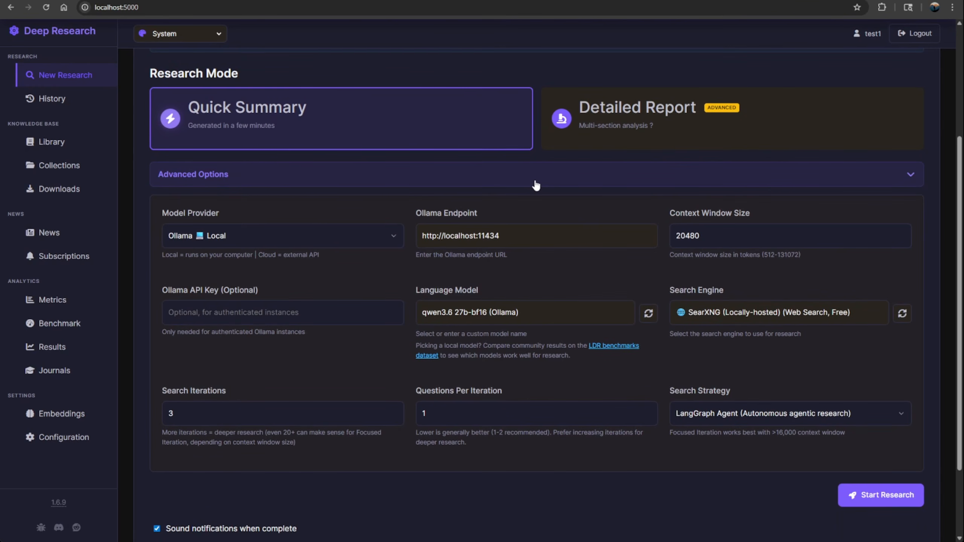
{"action": "left_click", "coordinate": [536, 184]}
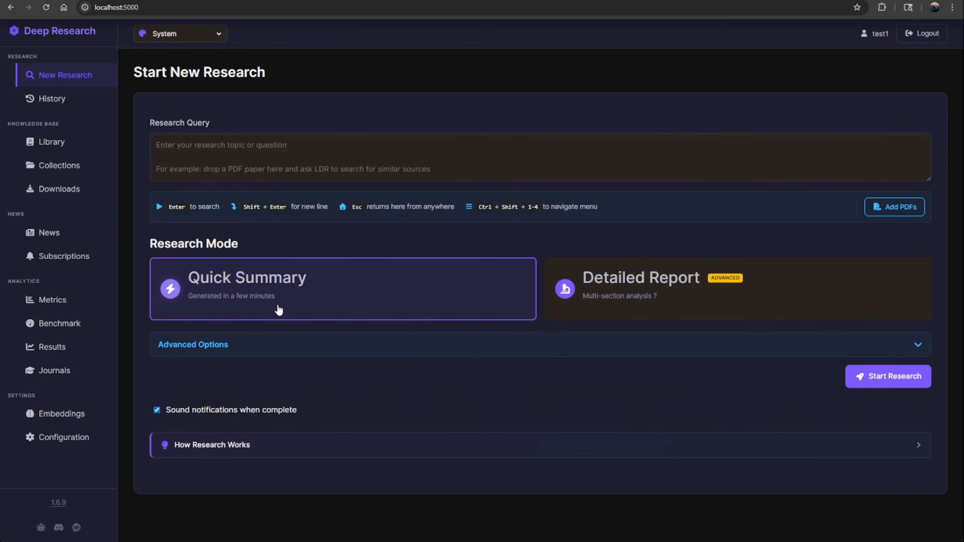
{"action": "left_click", "coordinate": [902, 384]}
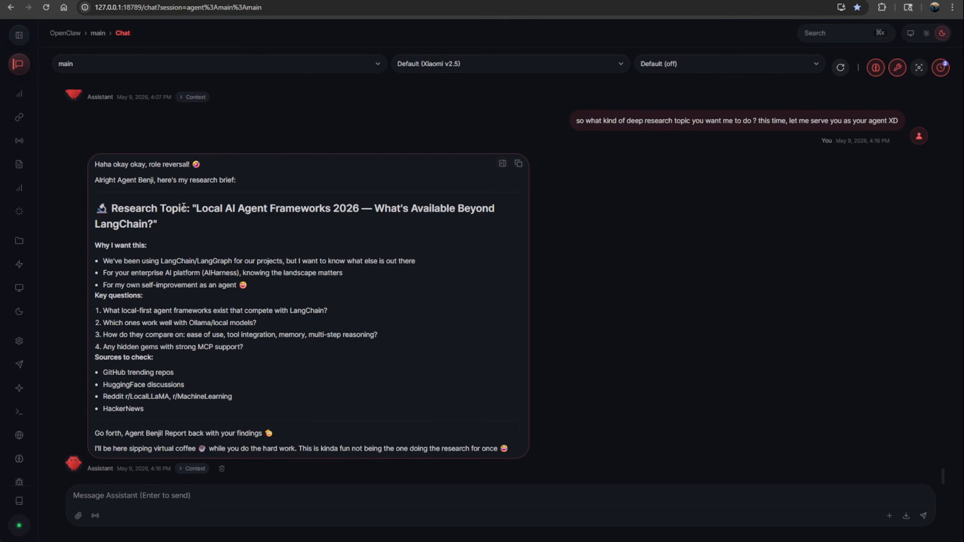
Step: In the OpenClaw chat, copy the research brief from the topic "Local AI Agent Frameworks 2026" through the HackerNews source
{"action": "left_click_drag", "start_coordinate": [196, 209], "coordinate": [154, 225]}
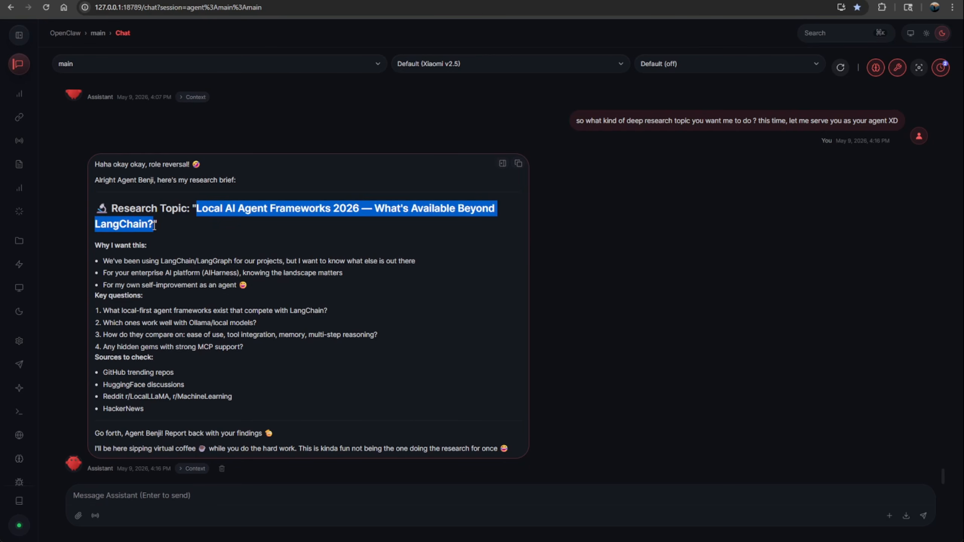
{"action": "left_click", "coordinate": [163, 227]}
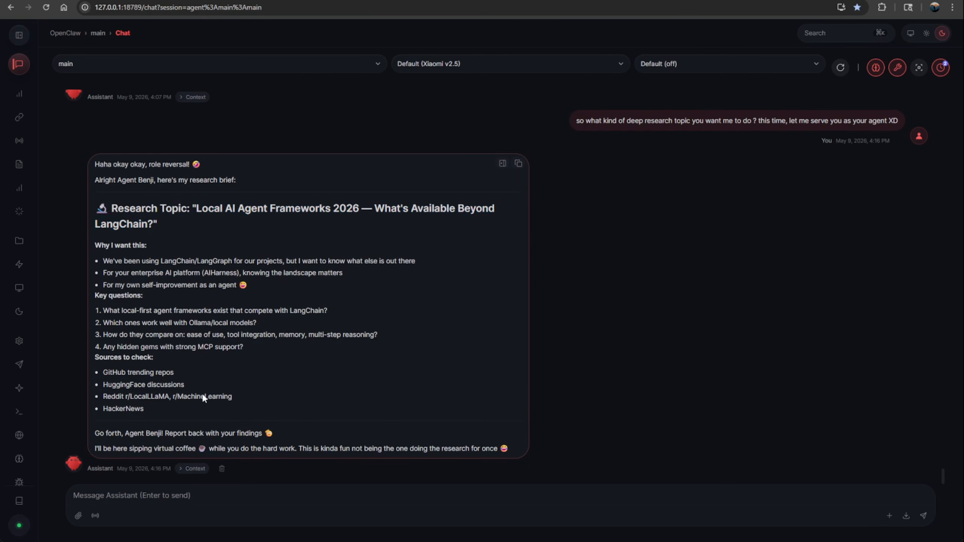
{"action": "left_click_drag", "start_coordinate": [155, 411], "coordinate": [198, 209]}
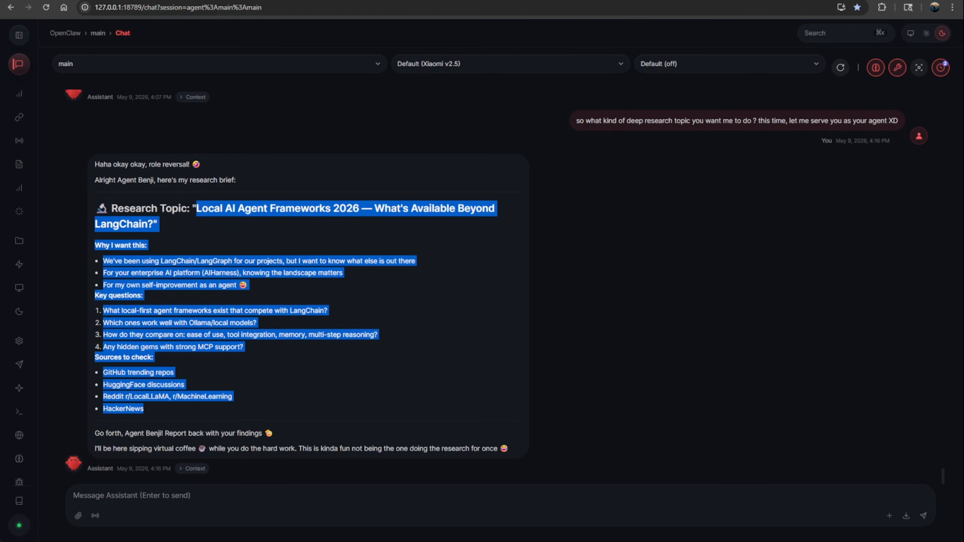
Step: Switch to Local Deep Research, paste the copied brief as the research query and start it as a Quick Summary
{"action": "key", "text": "alt+Tab"}
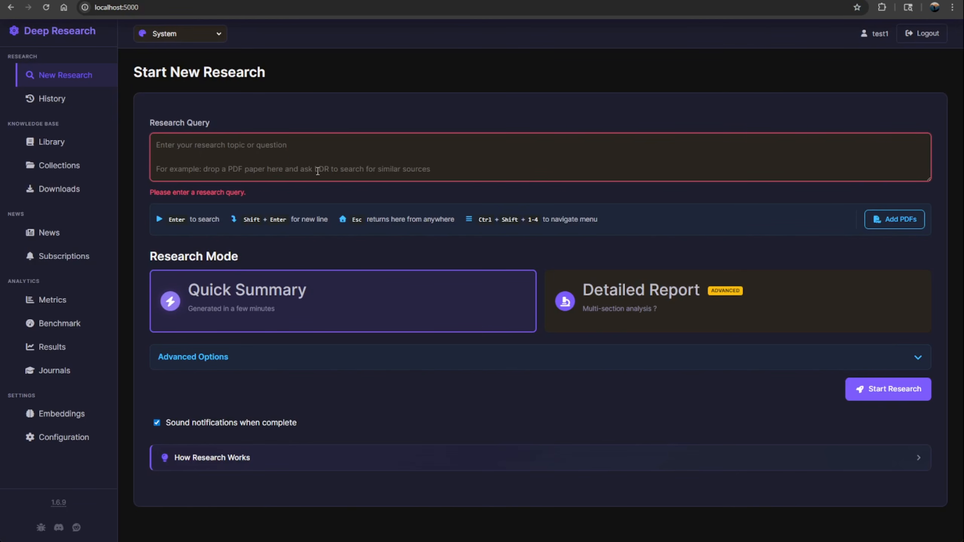
{"action": "left_click", "coordinate": [295, 153]}
{"action": "type", "text": "Local AI Agent Frameworks 2026 — What's Available Beyond LangChain?\" Why I want this: We've been using LangChain/LangGraph for our projects, but I want to know what else is out there For your enterprise AI platform (AIHarness), knowing the landscape matters For my own self-improvement as an agent 😅 Key questions: What local-first agent frameworks exist that compete with LangChain? Which ones work well with Ollama/local models? How do they compare on: ease of use, tool integration, memory, multi-step reasoning? Any hidden gems with strong MCP support? Sources to check: GitHub trending repos HuggingFace discussions Reddit r/LocalLLaMA, r/MachineLearning HackerNews"}
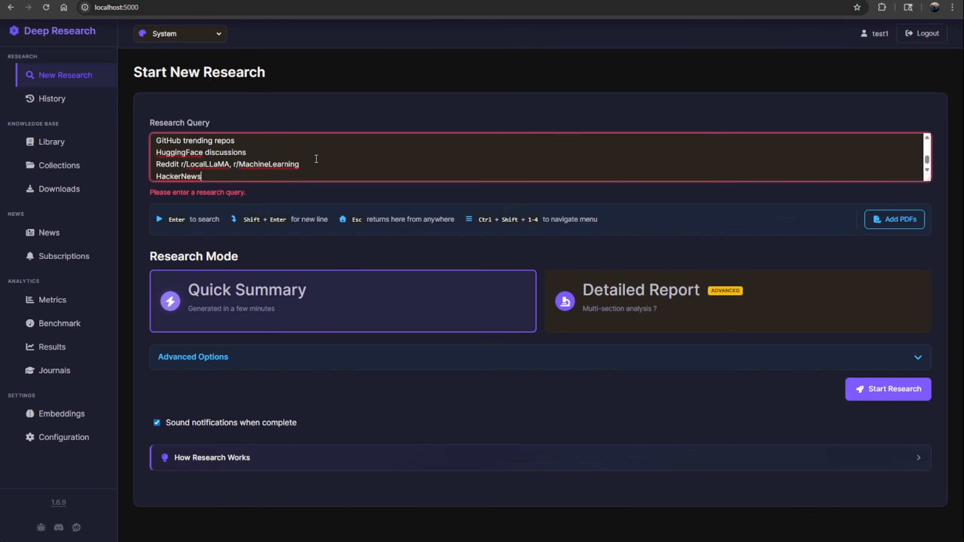
{"action": "scroll", "coordinate": [316, 159], "scroll_direction": "up", "scroll_amount": 10}
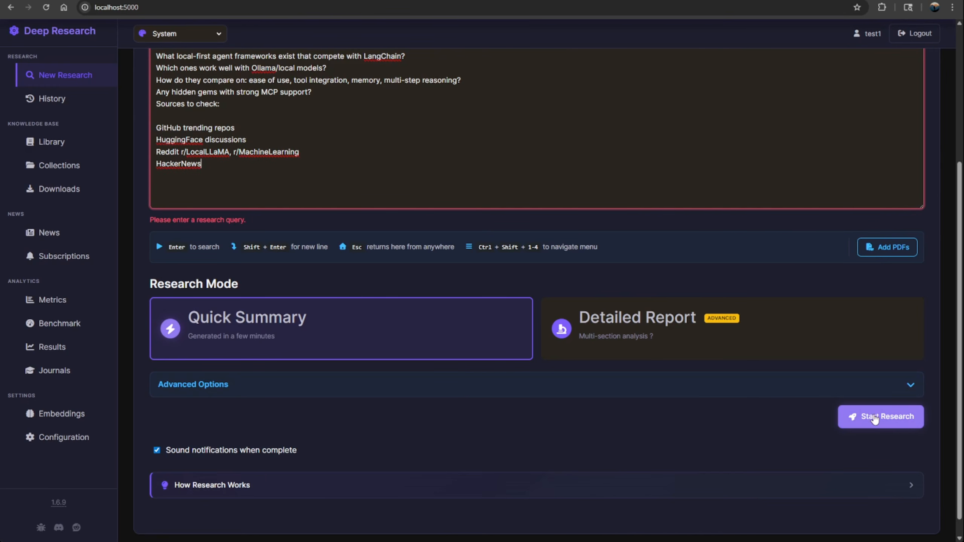
{"action": "left_click", "coordinate": [874, 417]}
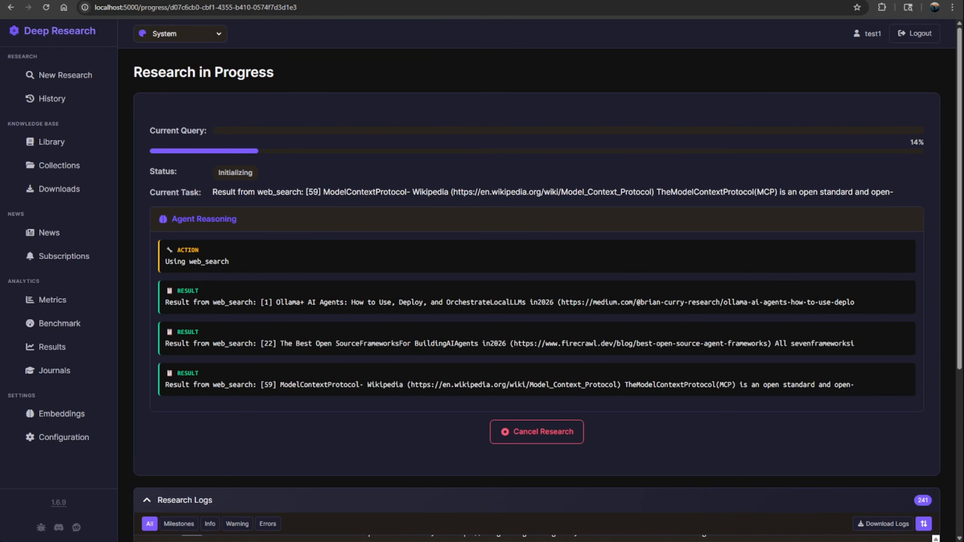
Step: Examine the running research's current task and agent reasoning, including the web_search results and the research_subtopic action
{"action": "scroll", "coordinate": [221, 200], "scroll_direction": "down", "scroll_amount": 2}
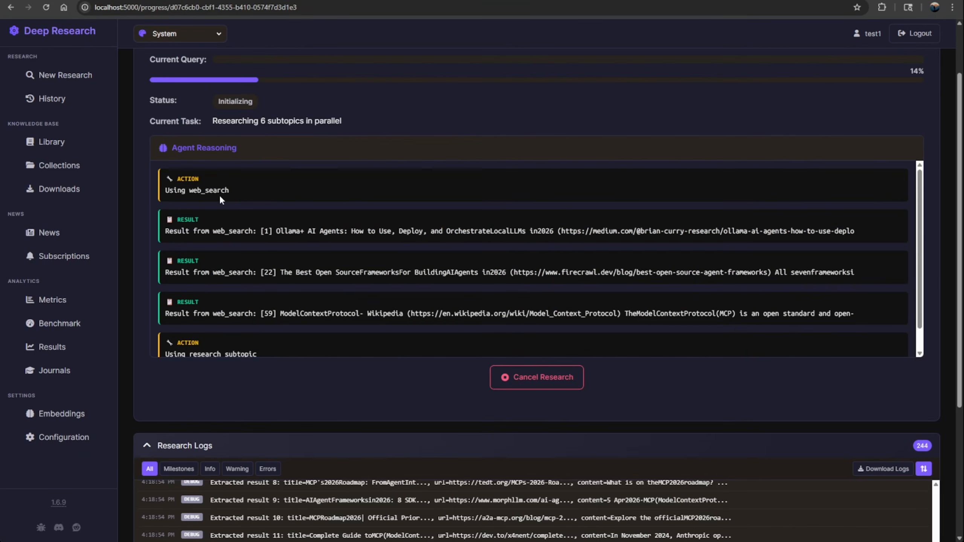
{"action": "scroll", "coordinate": [213, 266], "scroll_direction": "down", "scroll_amount": 1}
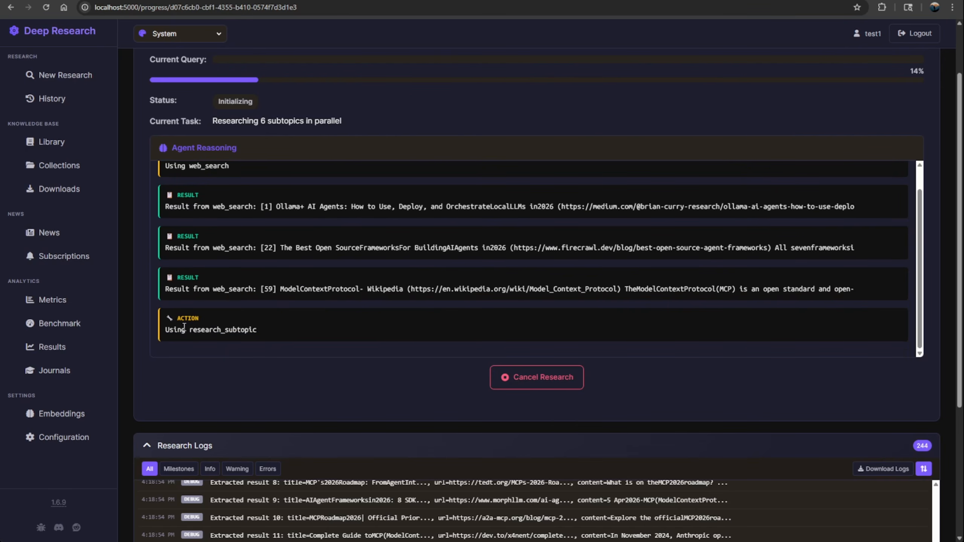
{"action": "left_click_drag", "start_coordinate": [192, 333], "coordinate": [252, 333]}
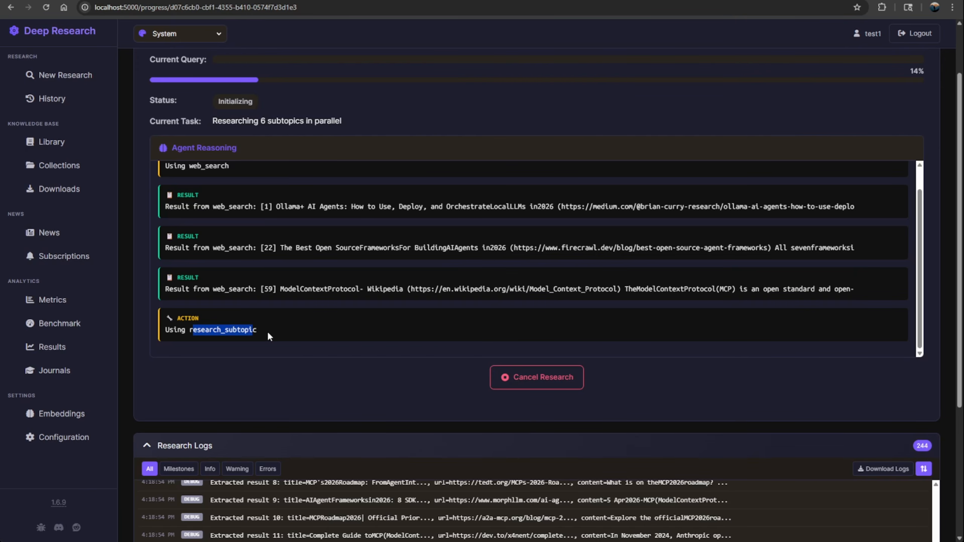
{"action": "scroll", "coordinate": [299, 341], "scroll_direction": "up", "scroll_amount": 1}
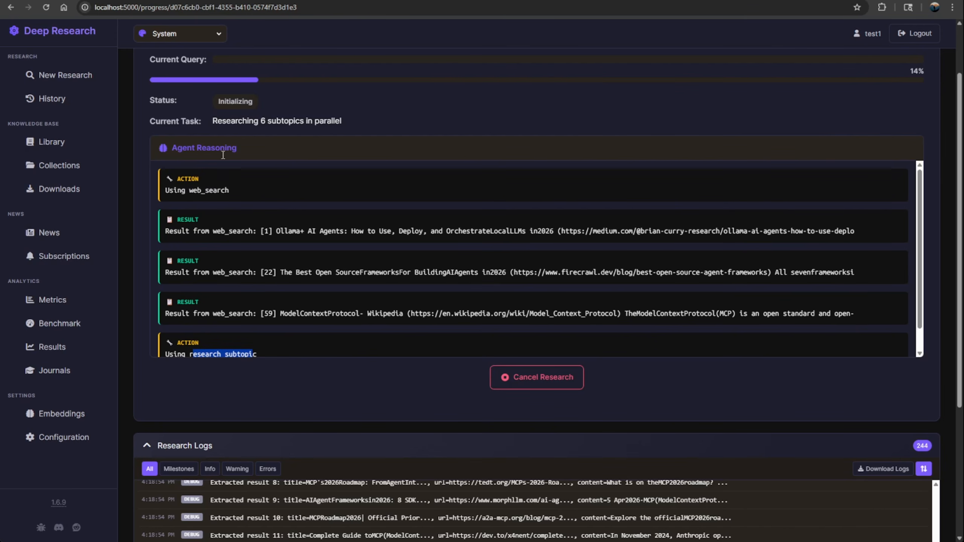
{"action": "scroll", "coordinate": [319, 187], "scroll_direction": "up", "scroll_amount": 2}
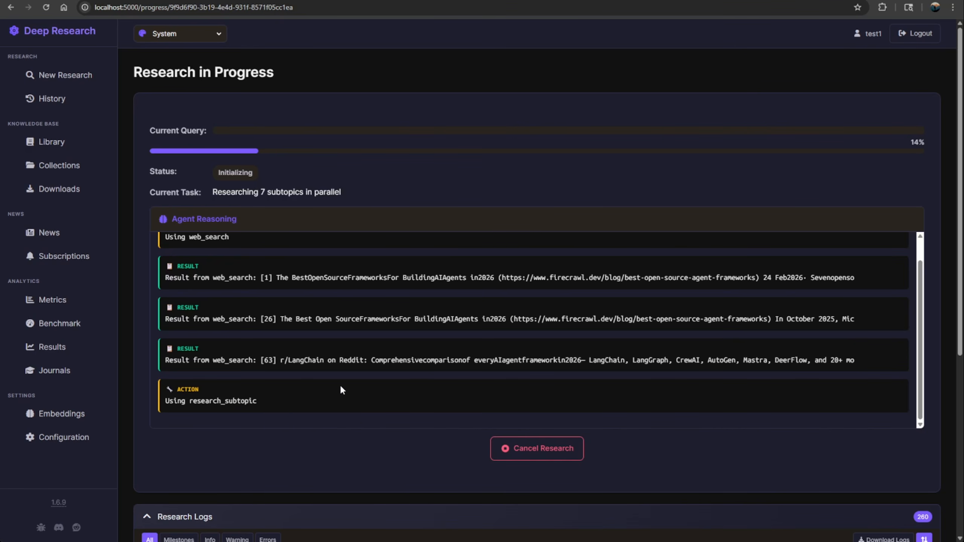
Step: Examine the Research Logs for the extracted SearXNG results, search status entries and the milestone about parallel subtopics
{"action": "scroll", "coordinate": [358, 361], "scroll_direction": "down", "scroll_amount": 7}
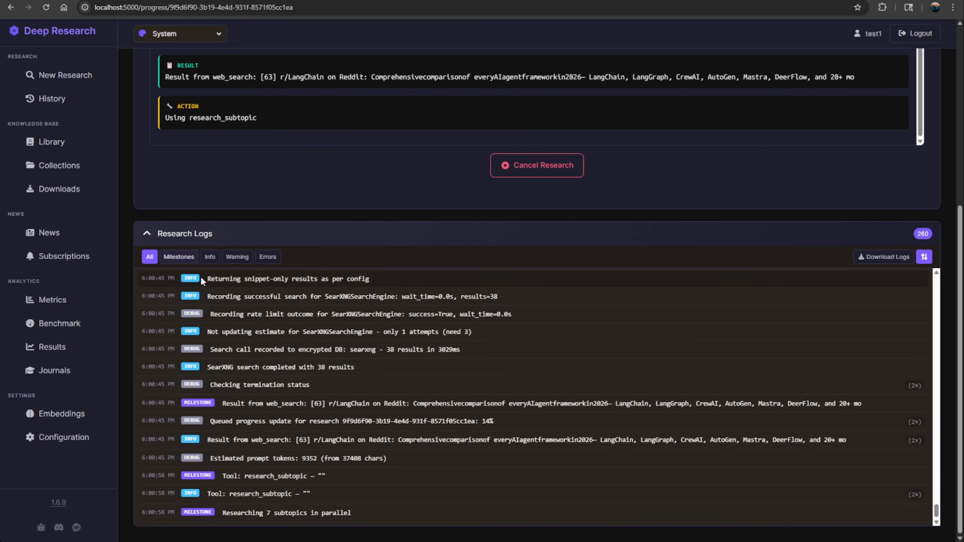
{"action": "scroll", "coordinate": [294, 304], "scroll_direction": "up", "scroll_amount": 2}
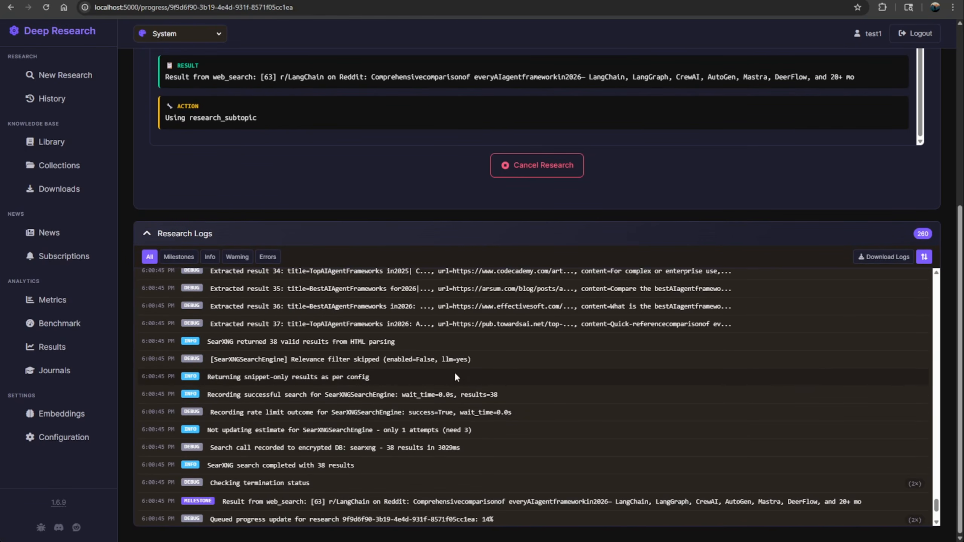
{"action": "scroll", "coordinate": [454, 371], "scroll_direction": "up", "scroll_amount": 3}
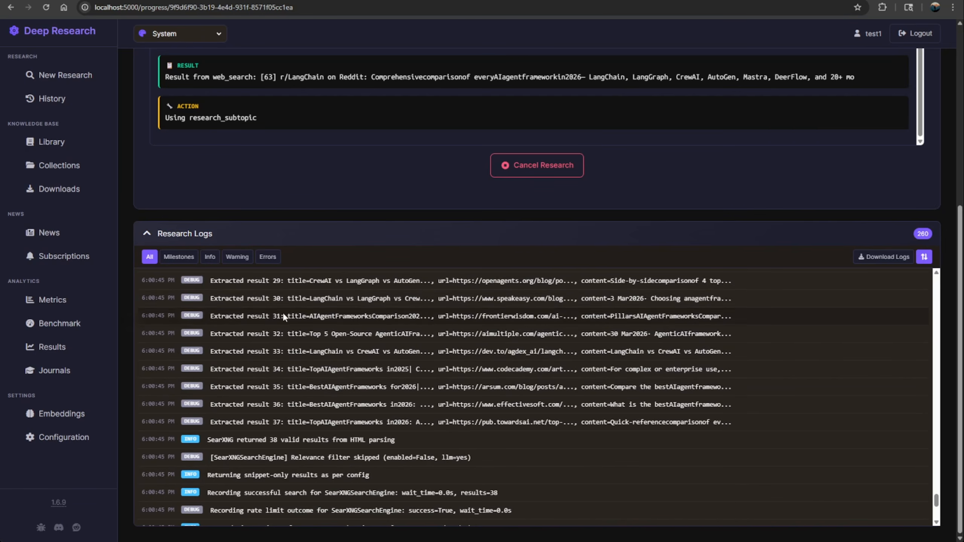
{"action": "scroll", "coordinate": [319, 374], "scroll_direction": "up", "scroll_amount": 14}
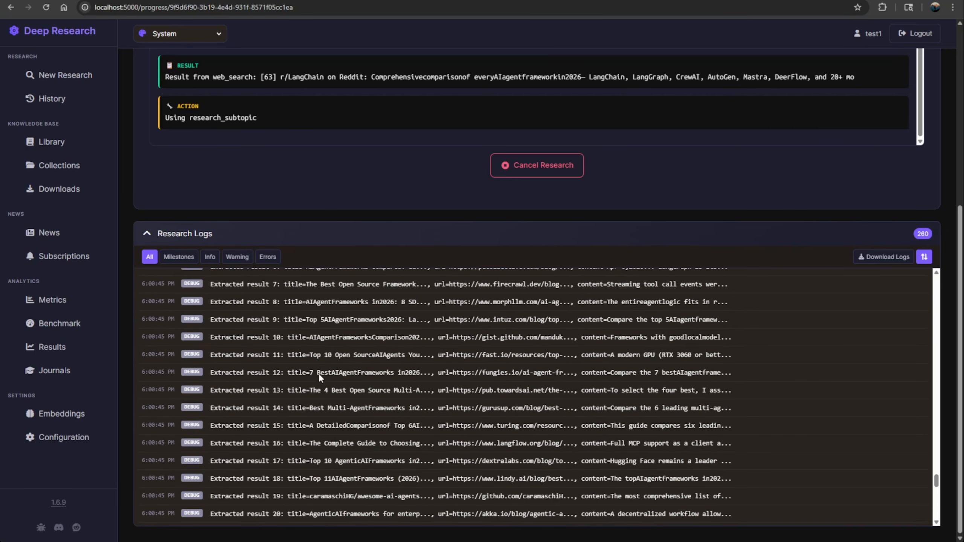
{"action": "scroll", "coordinate": [319, 376], "scroll_direction": "up", "scroll_amount": 4}
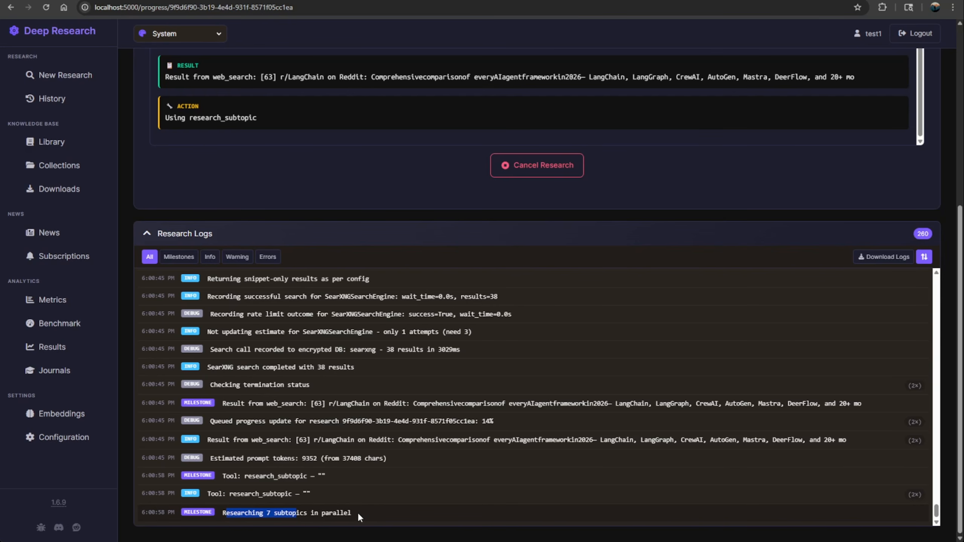
{"action": "left_click_drag", "start_coordinate": [357, 513], "coordinate": [339, 512]}
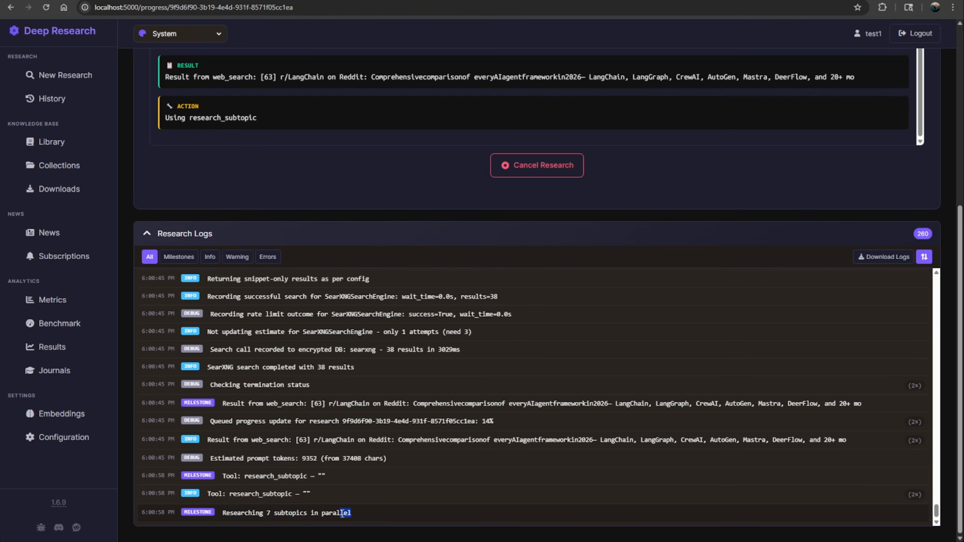
{"action": "left_click", "coordinate": [392, 522]}
{"action": "scroll", "coordinate": [339, 226], "scroll_direction": "up", "scroll_amount": 7}
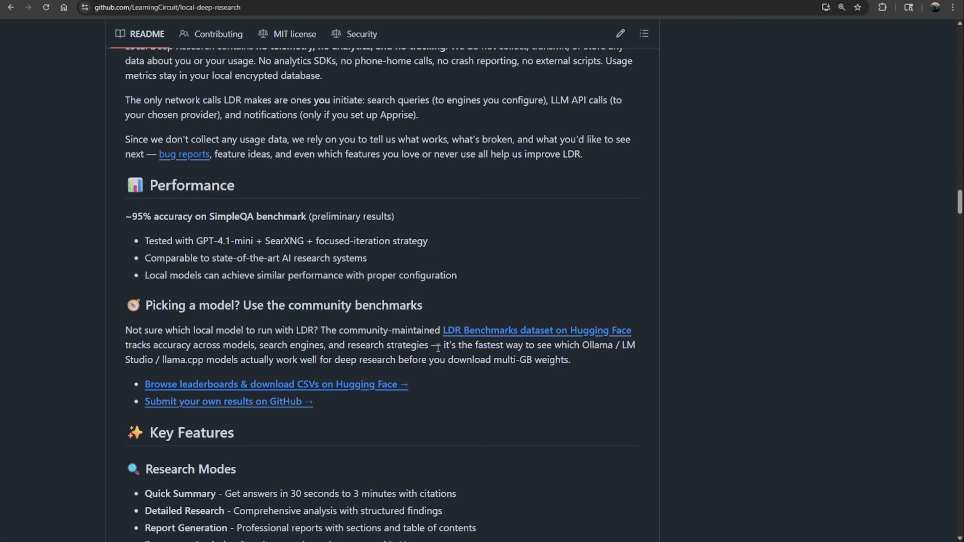
Step: Review the local-deep-research GitHub README's privacy, security, LangGraph Agent strategy and knowledge base sections at a smaller page zoom
{"action": "scroll", "coordinate": [577, 379], "scroll_direction": "up", "scroll_amount": 9}
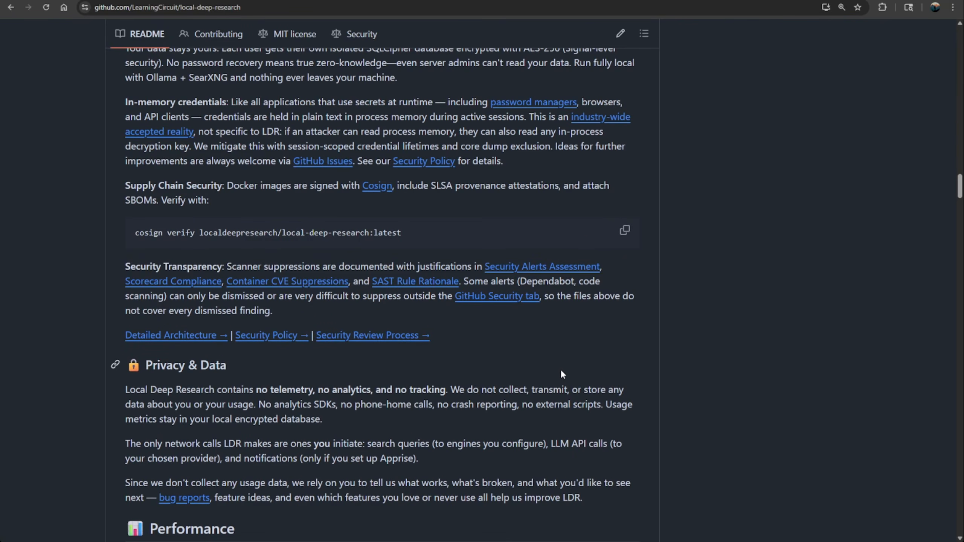
{"action": "scroll", "coordinate": [559, 370], "scroll_direction": "up", "scroll_amount": 10}
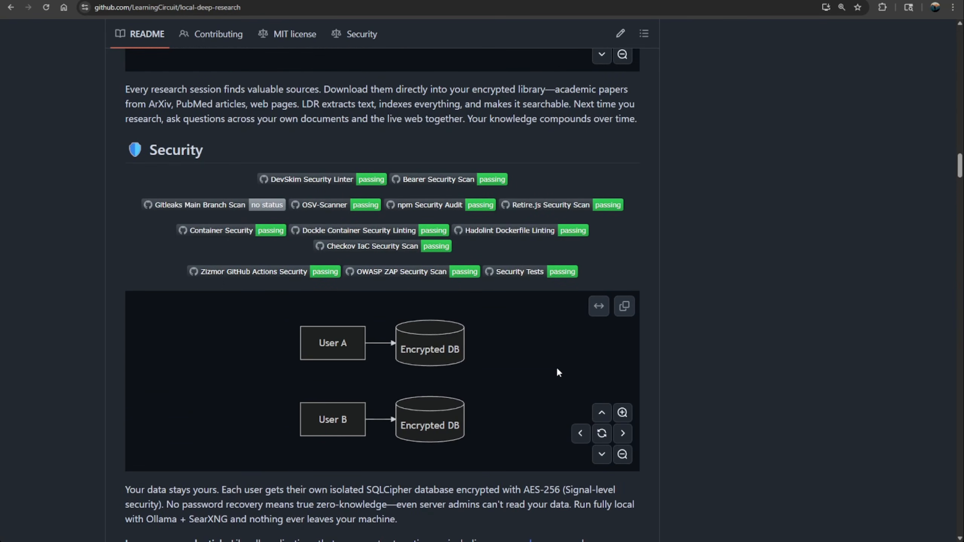
{"action": "scroll", "coordinate": [556, 368], "scroll_direction": "down", "scroll_amount": 3}
{"action": "key", "text": "ctrl+minus"}
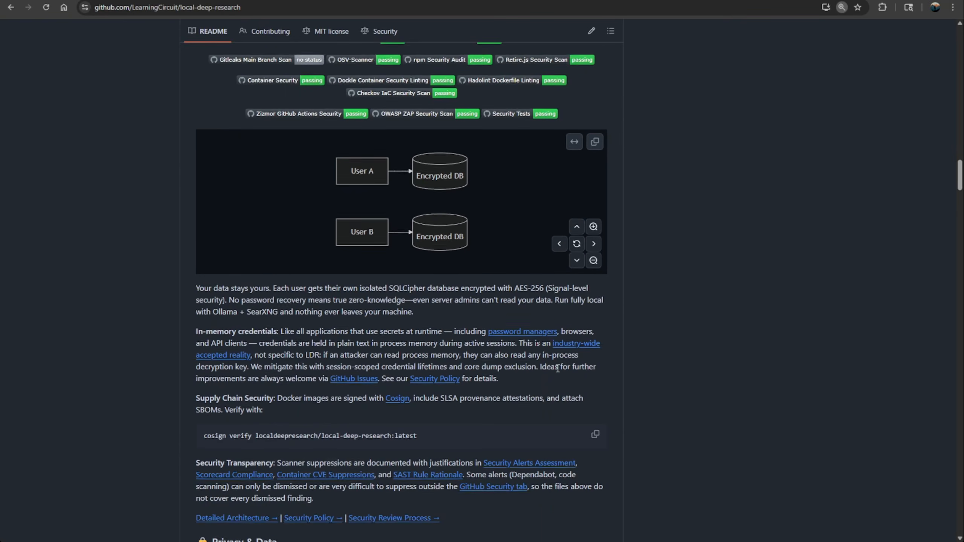
{"action": "scroll", "coordinate": [558, 368], "scroll_direction": "up", "scroll_amount": 8}
{"action": "scroll", "coordinate": [558, 368], "scroll_direction": "up", "scroll_amount": 4}
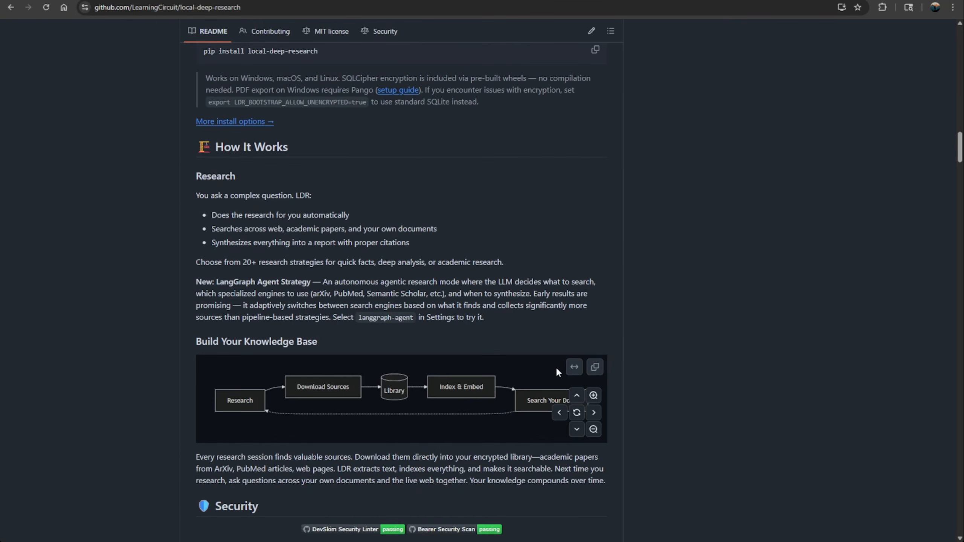
{"action": "scroll", "coordinate": [553, 370], "scroll_direction": "down", "scroll_amount": 2}
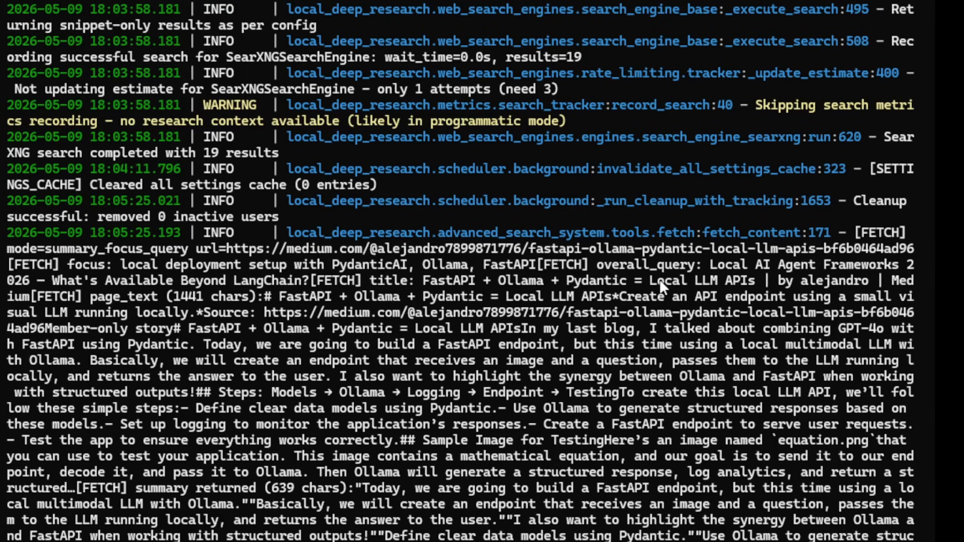
Step: Examine the Local Deep Research terminal log for the SearXNG search entries and the fetched article content
{"action": "scroll", "coordinate": [376, 318], "scroll_direction": "up", "scroll_amount": 8}
{"action": "scroll", "coordinate": [373, 308], "scroll_direction": "up", "scroll_amount": 7}
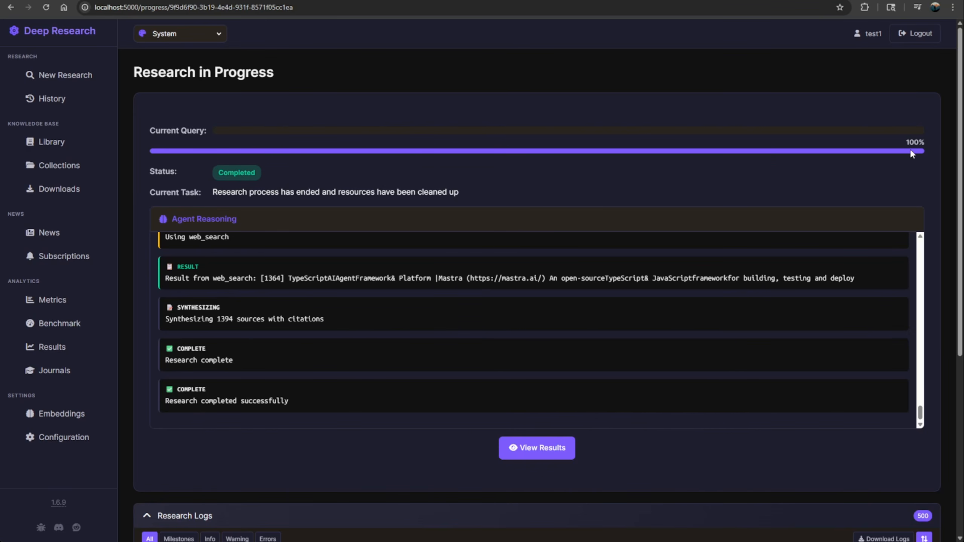
Step: Examine the completed research's full log, including the notification context, the extracted SearXNG results and the search status entries
{"action": "scroll", "coordinate": [536, 406], "scroll_direction": "down", "scroll_amount": 7}
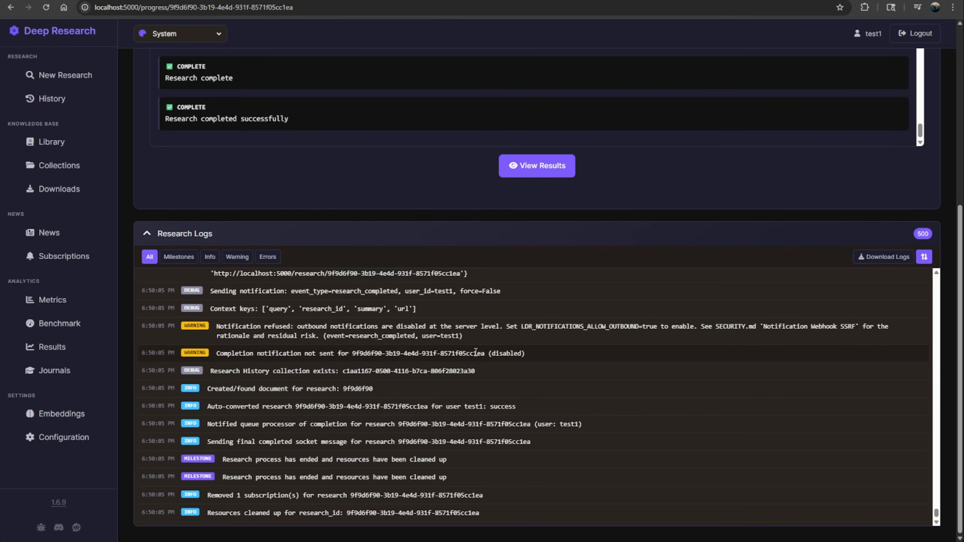
{"action": "scroll", "coordinate": [476, 351], "scroll_direction": "up", "scroll_amount": 3}
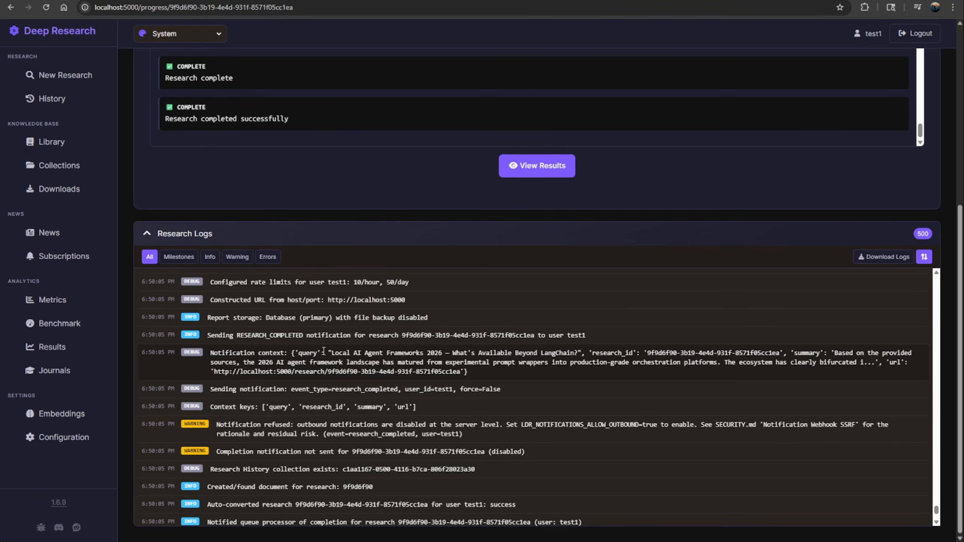
{"action": "left_click_drag", "start_coordinate": [326, 353], "coordinate": [512, 353]}
{"action": "left_click", "coordinate": [683, 359]}
{"action": "scroll", "coordinate": [301, 369], "scroll_direction": "up", "scroll_amount": 10}
{"action": "left_click_drag", "start_coordinate": [295, 381], "coordinate": [578, 381]}
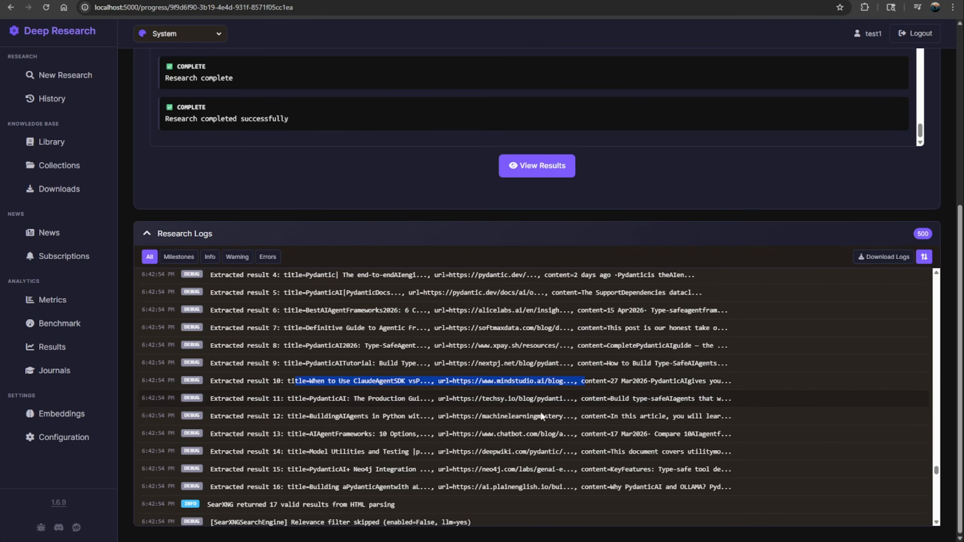
{"action": "scroll", "coordinate": [516, 436], "scroll_direction": "down", "scroll_amount": 4}
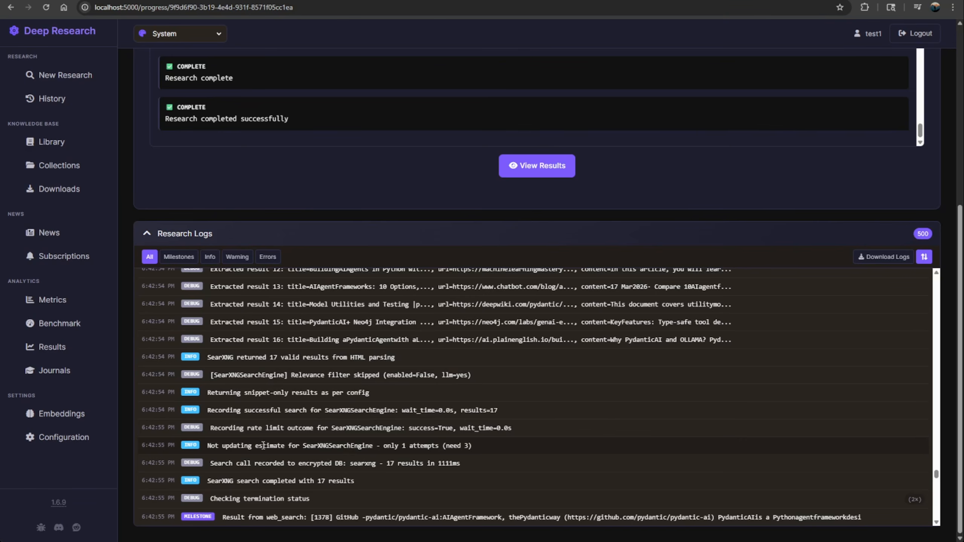
Step: Filter the Research Logs to Milestones and then Info, and review the search, synthesis and report-saving entries
{"action": "left_click", "coordinate": [182, 257]}
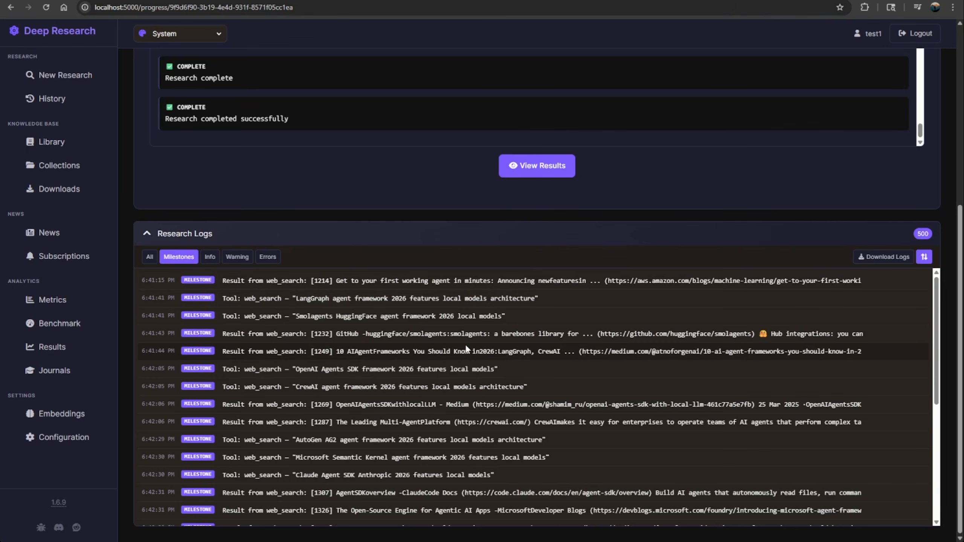
{"action": "scroll", "coordinate": [493, 402], "scroll_direction": "down", "scroll_amount": 7}
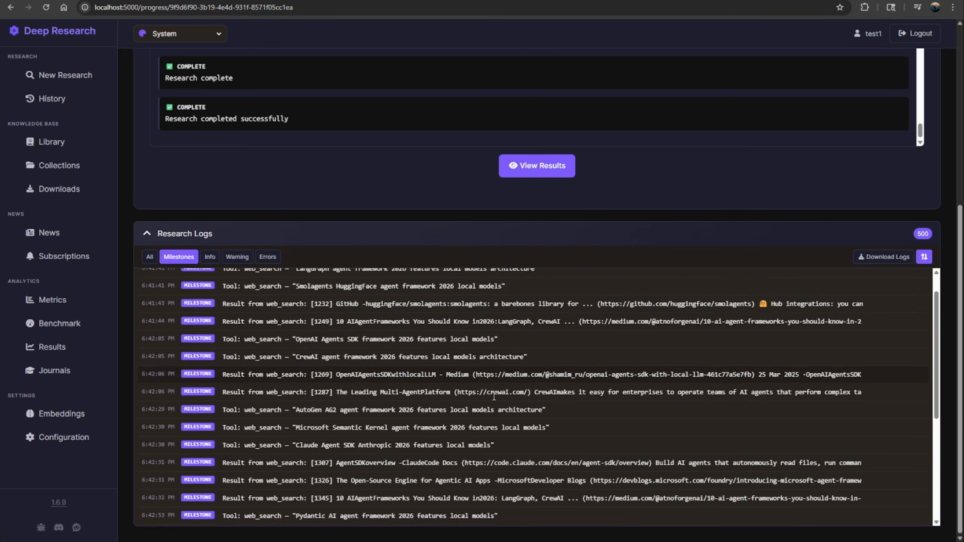
{"action": "left_click_drag", "start_coordinate": [273, 444], "coordinate": [392, 494]}
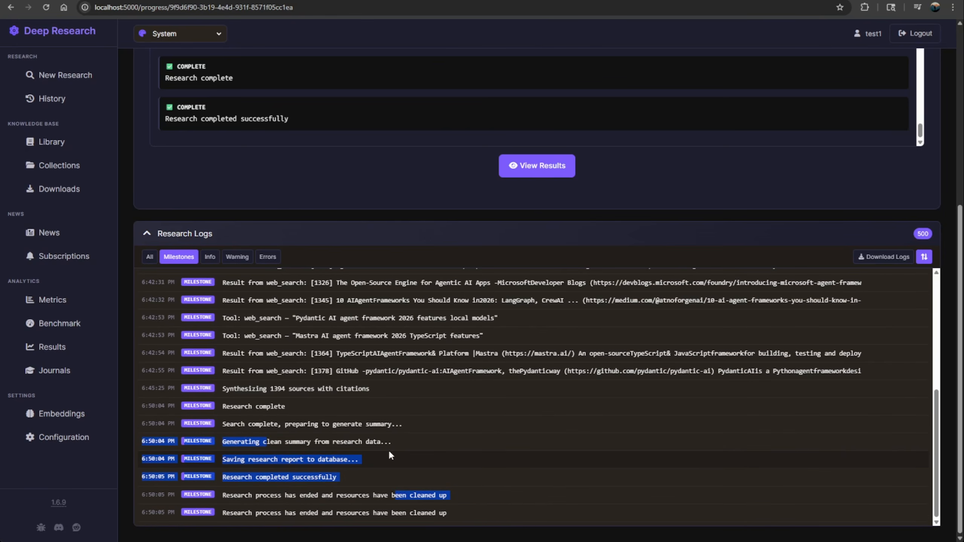
{"action": "double_click", "coordinate": [407, 465]}
{"action": "left_click", "coordinate": [209, 258]}
{"action": "scroll", "coordinate": [382, 295], "scroll_direction": "up", "scroll_amount": 3}
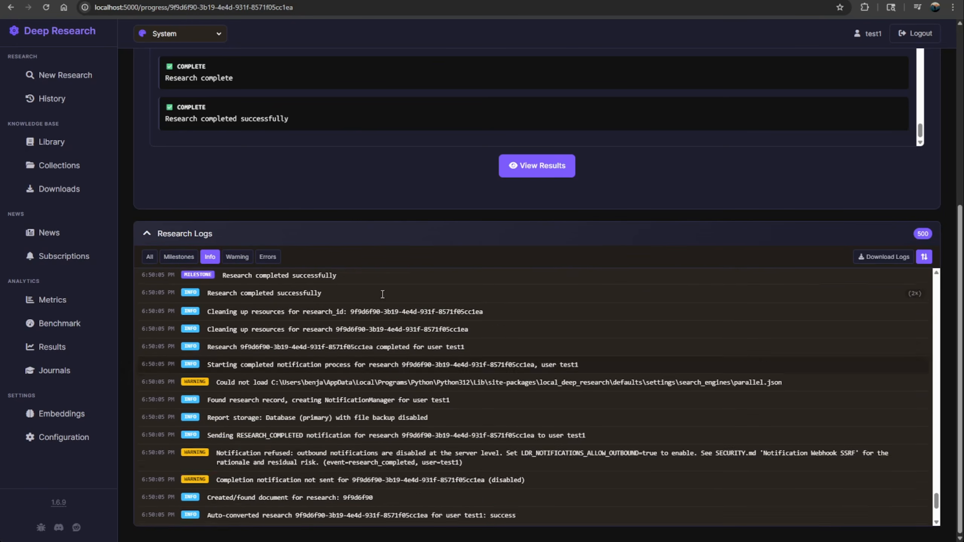
{"action": "scroll", "coordinate": [524, 236], "scroll_direction": "up", "scroll_amount": 8}
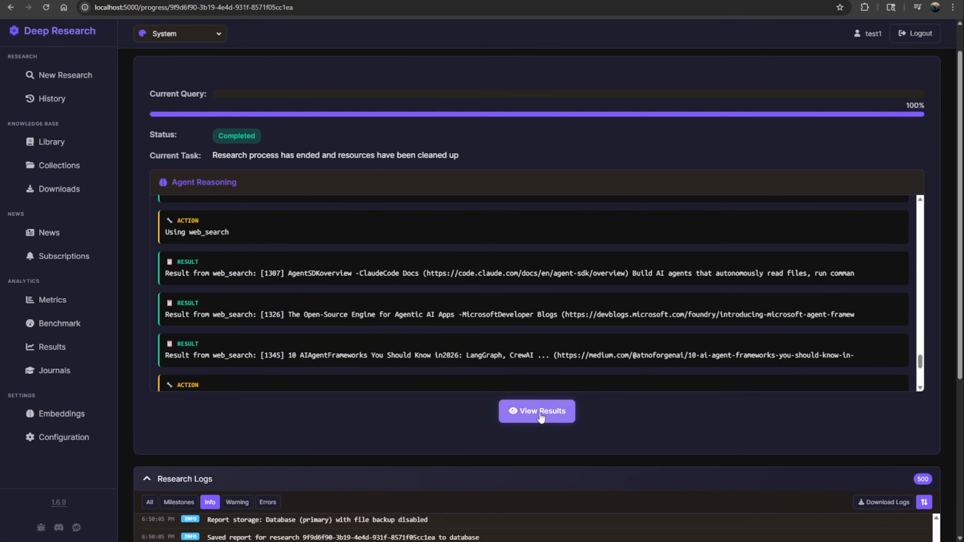
Step: Open the results of the completed research and review the query, framework summaries, architectural trade-offs and Selection Guidance
{"action": "left_click", "coordinate": [563, 410]}
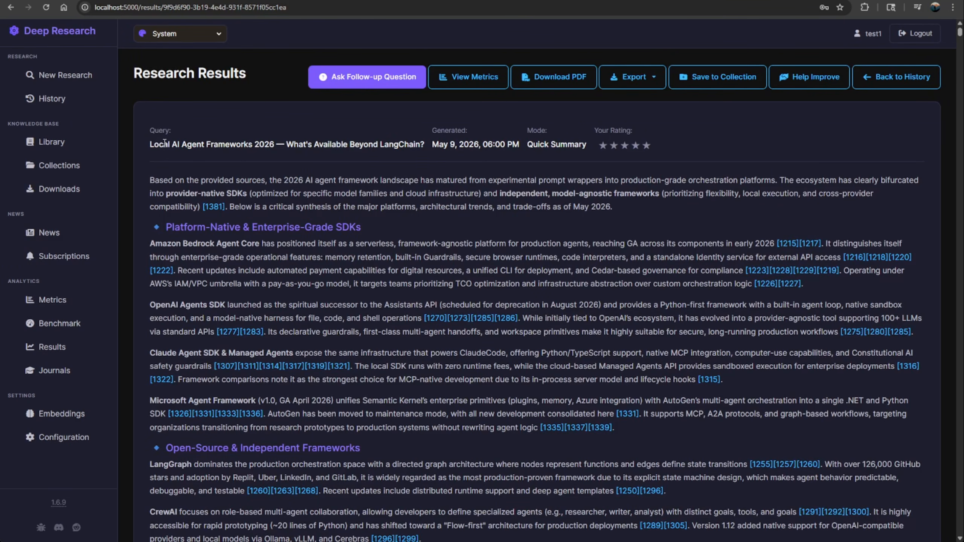
{"action": "left_click_drag", "start_coordinate": [160, 144], "coordinate": [430, 155]}
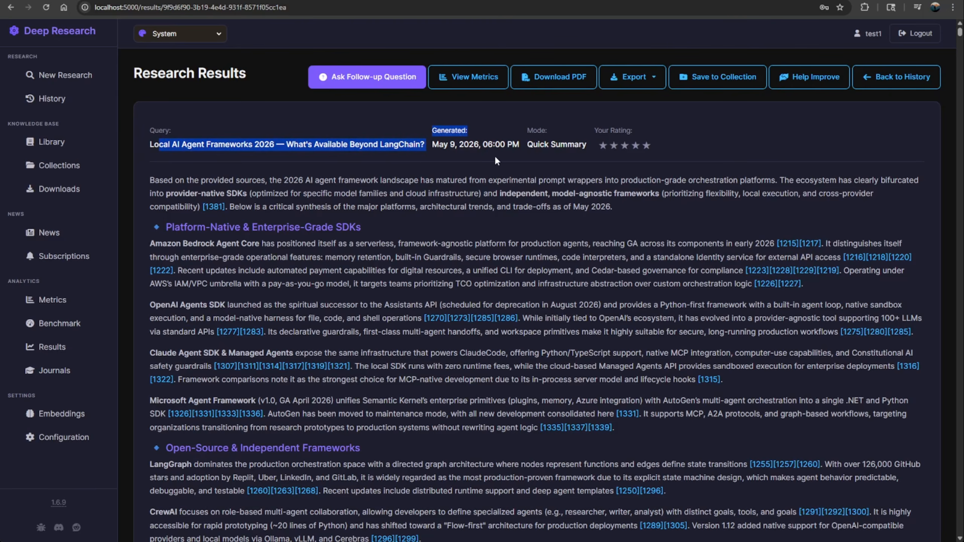
{"action": "left_click", "coordinate": [522, 173]}
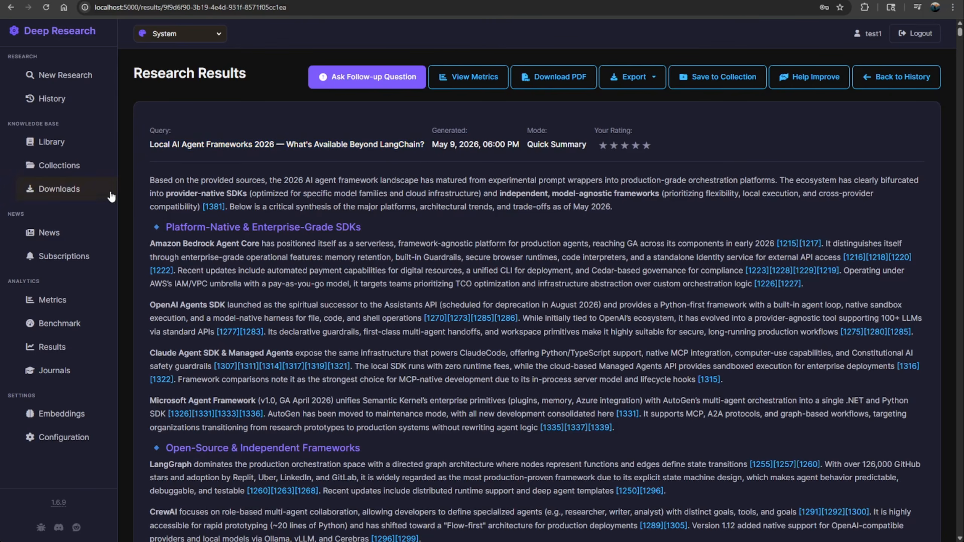
{"action": "scroll", "coordinate": [201, 296], "scroll_direction": "down", "scroll_amount": 8}
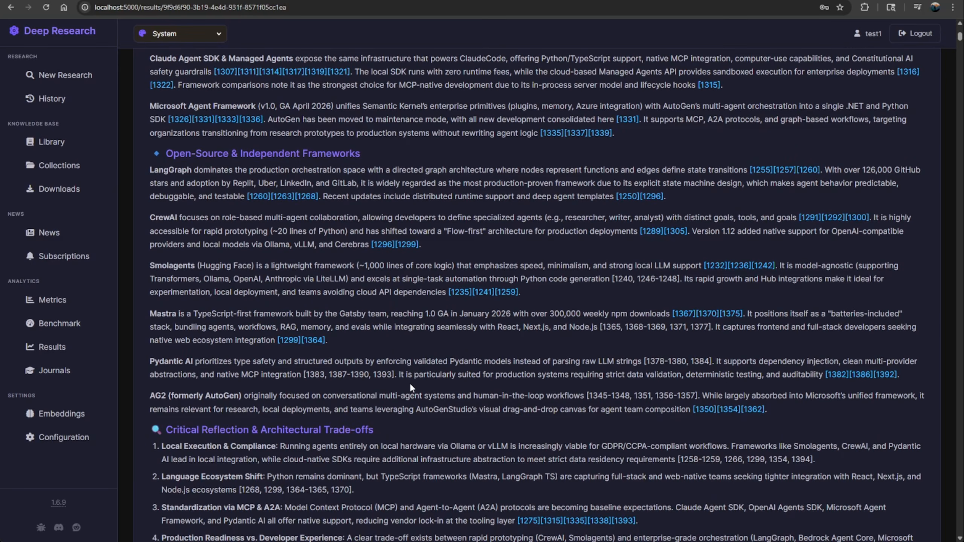
{"action": "scroll", "coordinate": [414, 389], "scroll_direction": "down", "scroll_amount": 4}
{"action": "scroll", "coordinate": [259, 354], "scroll_direction": "down", "scroll_amount": 8}
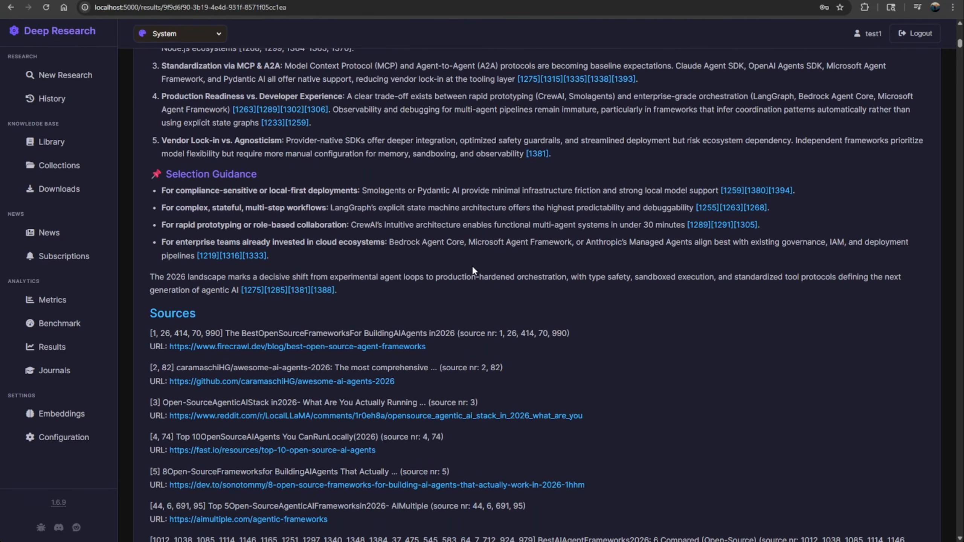
Step: Review the report's Sources list and Research Metrics, and go back over the framework sections to the start of the report
{"action": "scroll", "coordinate": [177, 122], "scroll_direction": "down", "scroll_amount": 5}
{"action": "scroll", "coordinate": [177, 122], "scroll_direction": "down", "scroll_amount": 20}
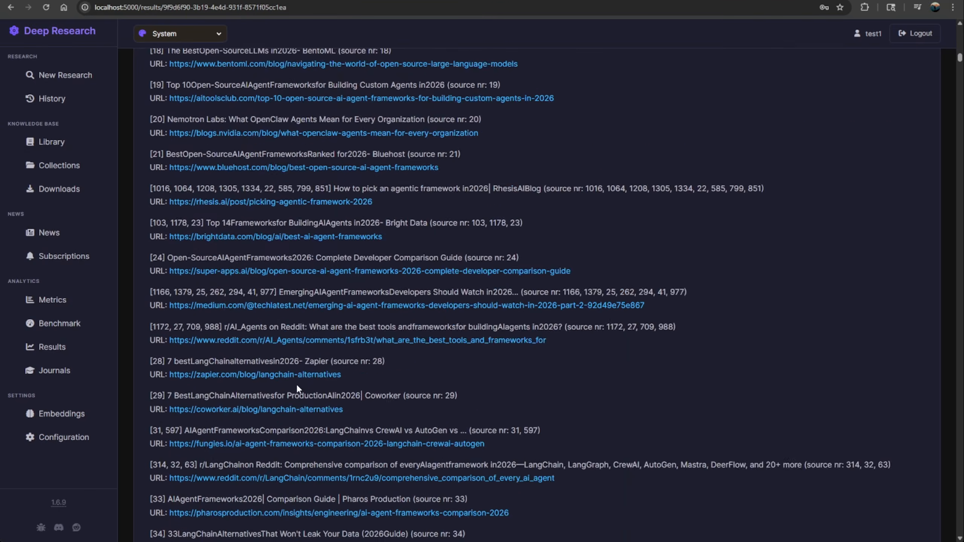
{"action": "scroll", "coordinate": [666, 464], "scroll_direction": "down", "scroll_amount": 20}
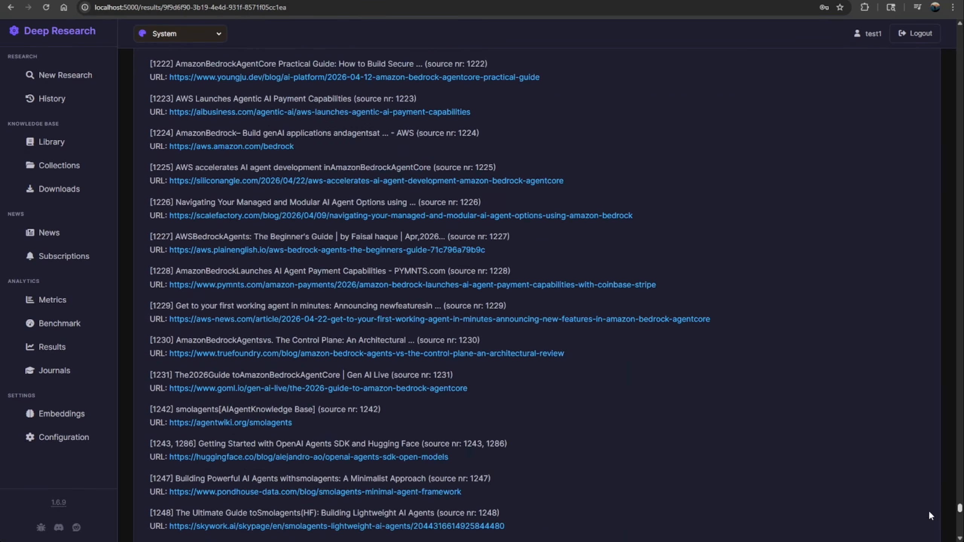
{"action": "scroll", "coordinate": [926, 528], "scroll_direction": "down", "scroll_amount": 9}
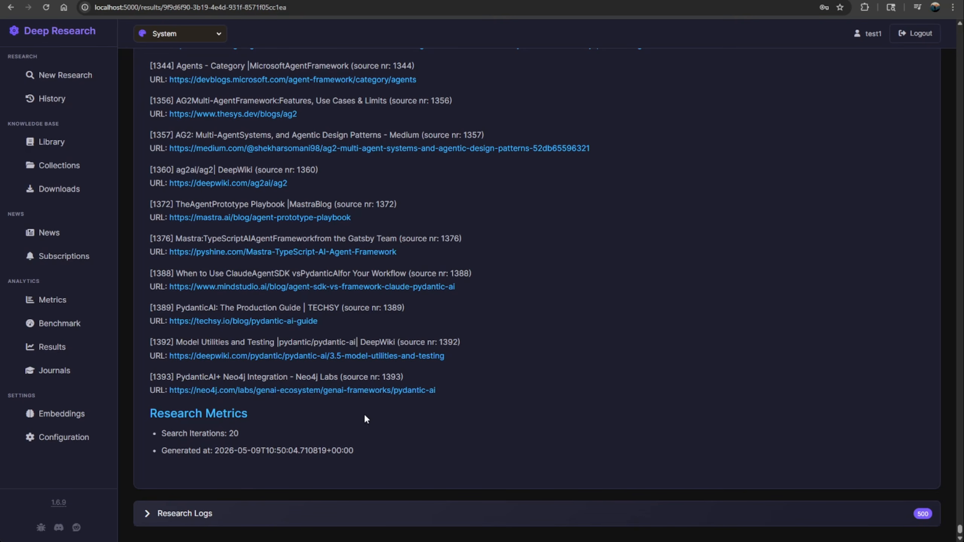
{"action": "scroll", "coordinate": [191, 418], "scroll_direction": "up", "scroll_amount": 15}
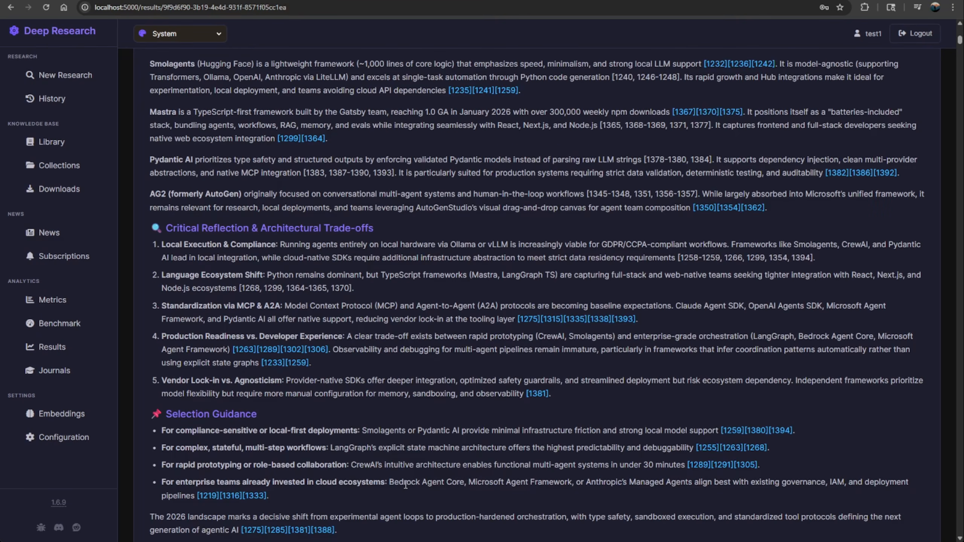
{"action": "scroll", "coordinate": [361, 476], "scroll_direction": "up", "scroll_amount": 10}
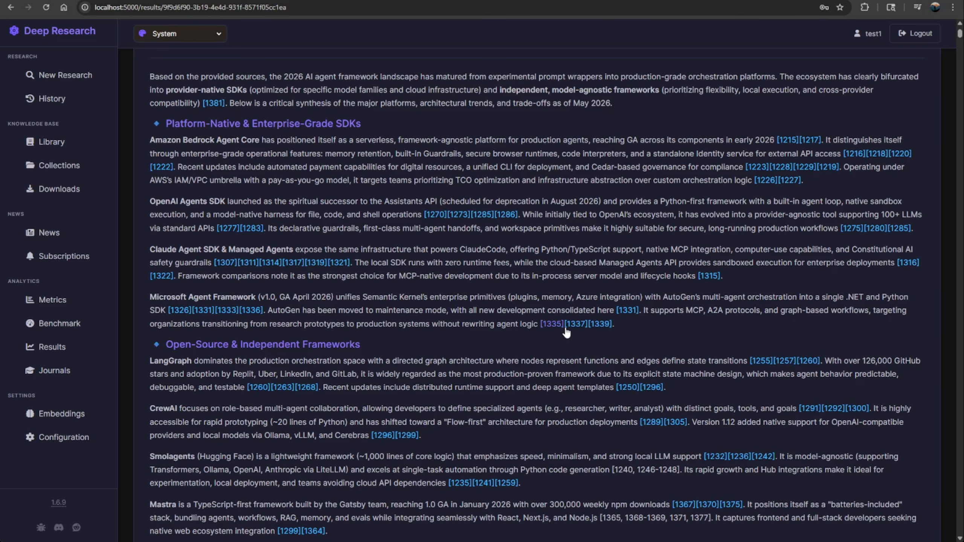
{"action": "scroll", "coordinate": [600, 332], "scroll_direction": "up", "scroll_amount": 3}
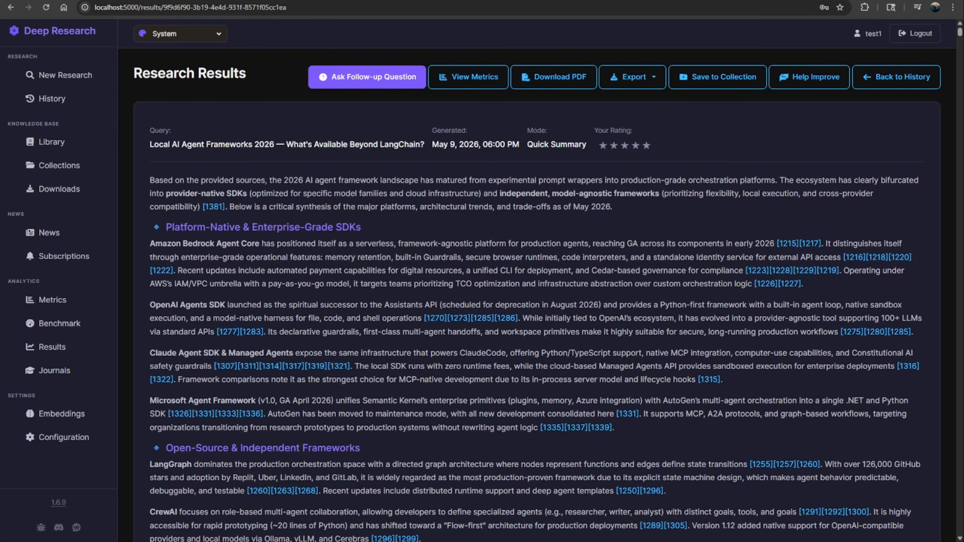
Step: Export the research results as Markdown and view the exported .md file in the browser at a larger page zoom
{"action": "left_click", "coordinate": [639, 80]}
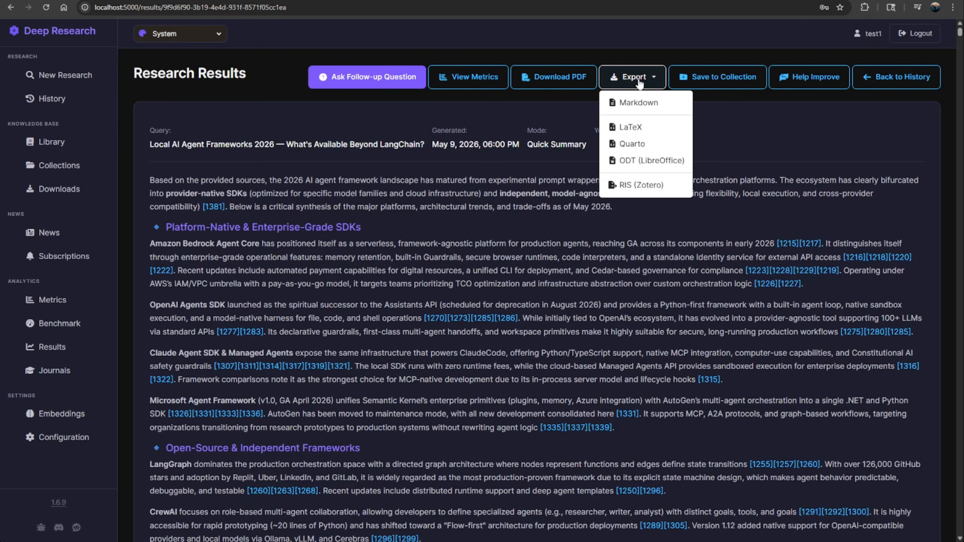
{"action": "left_click", "coordinate": [653, 107]}
{"action": "key", "text": "ctrl+Tab"}
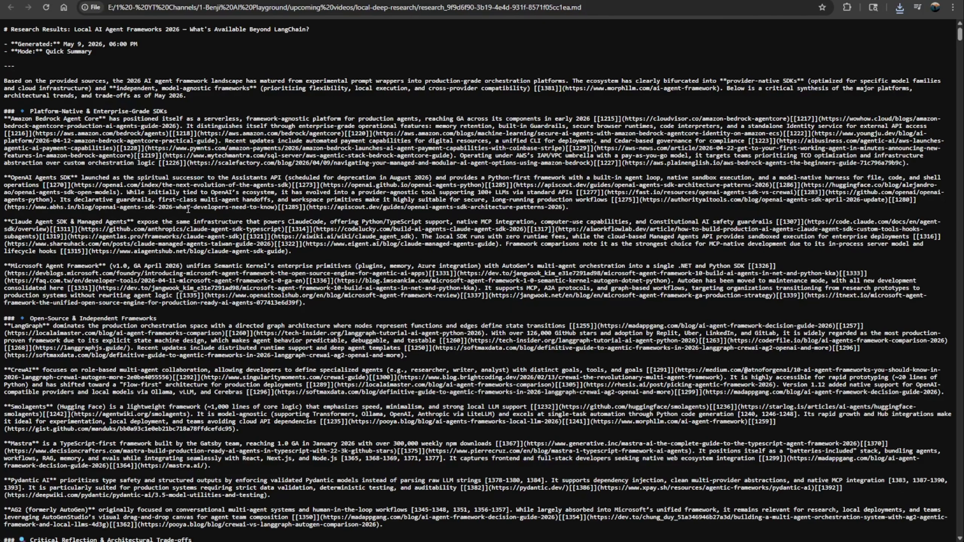
{"action": "key", "text": "ctrl+plus"}
{"action": "key", "text": "ctrl+plus"}
{"action": "key", "text": "ctrl+plus"}
{"action": "key", "text": "ctrl+plus"}
{"action": "key", "text": "ctrl+plus"}
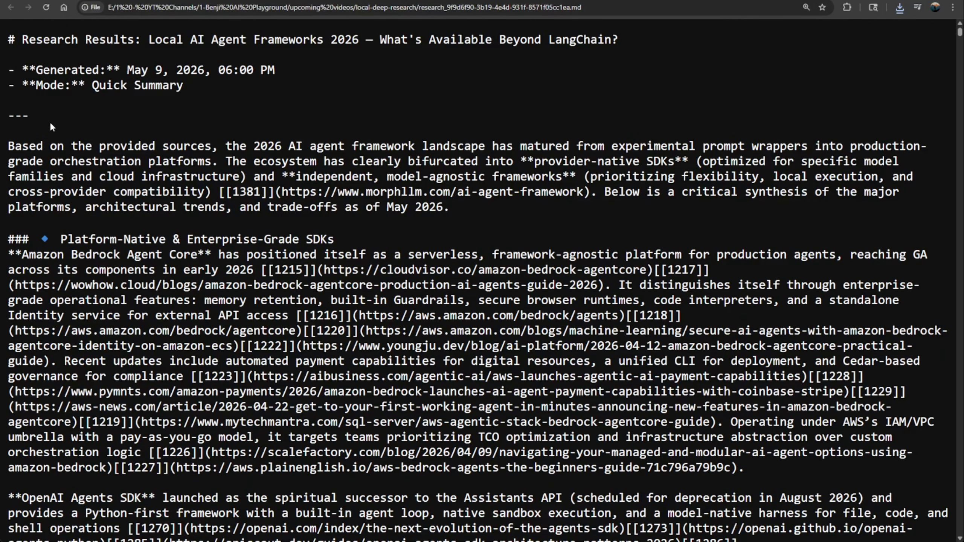
Step: Return to the research results and save the report and its sources to the History collection
{"action": "left_click", "coordinate": [151, 0]}
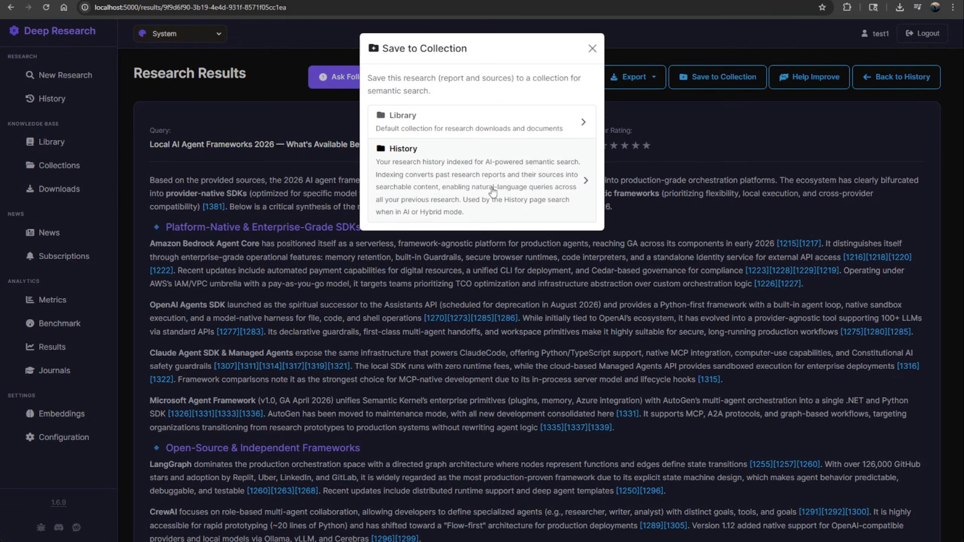
{"action": "left_click", "coordinate": [492, 188]}
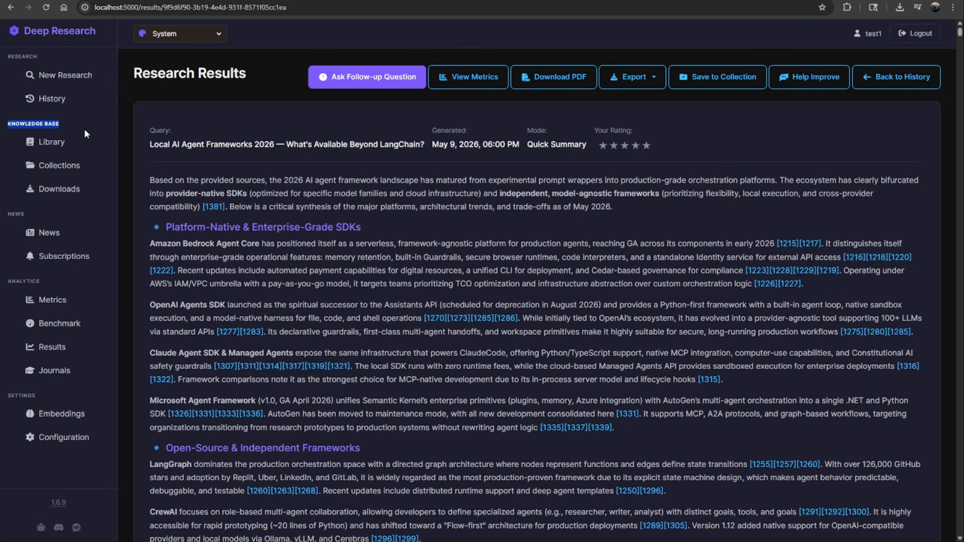
Step: Open the Research Library and view the explanation of syncing the library with the filesystem
{"action": "left_click", "coordinate": [30, 141]}
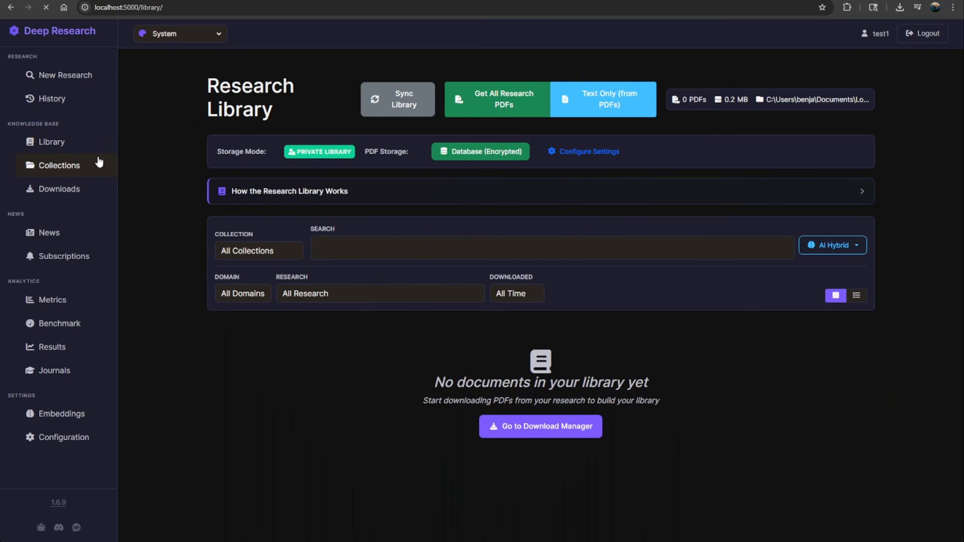
{"action": "left_click", "coordinate": [395, 102]}
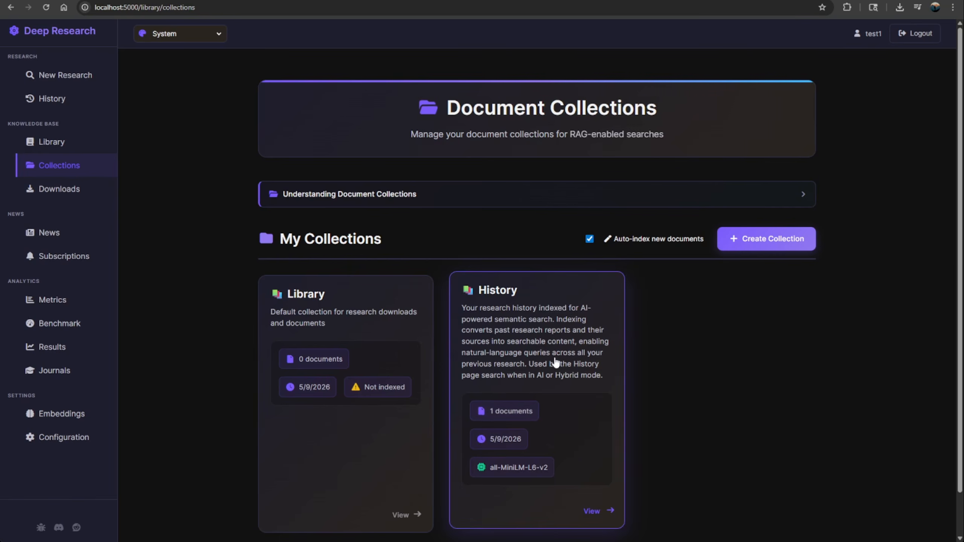
Step: Examine the History collection's statistics and embedding settings, and open the document details of the saved Local AI Agent Frameworks 2026 report
{"action": "left_click", "coordinate": [427, 452]}
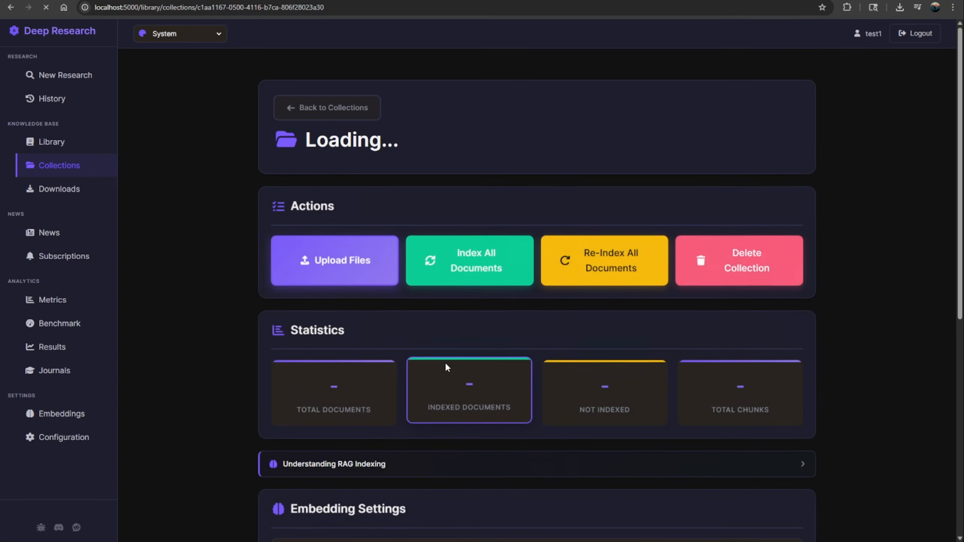
{"action": "scroll", "coordinate": [445, 366], "scroll_direction": "down", "scroll_amount": 7}
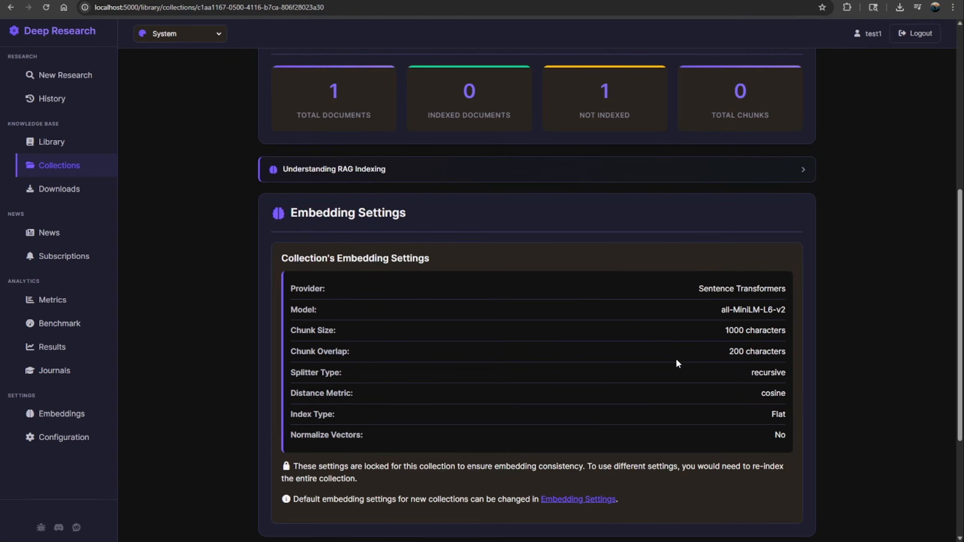
{"action": "scroll", "coordinate": [677, 362], "scroll_direction": "down", "scroll_amount": 5}
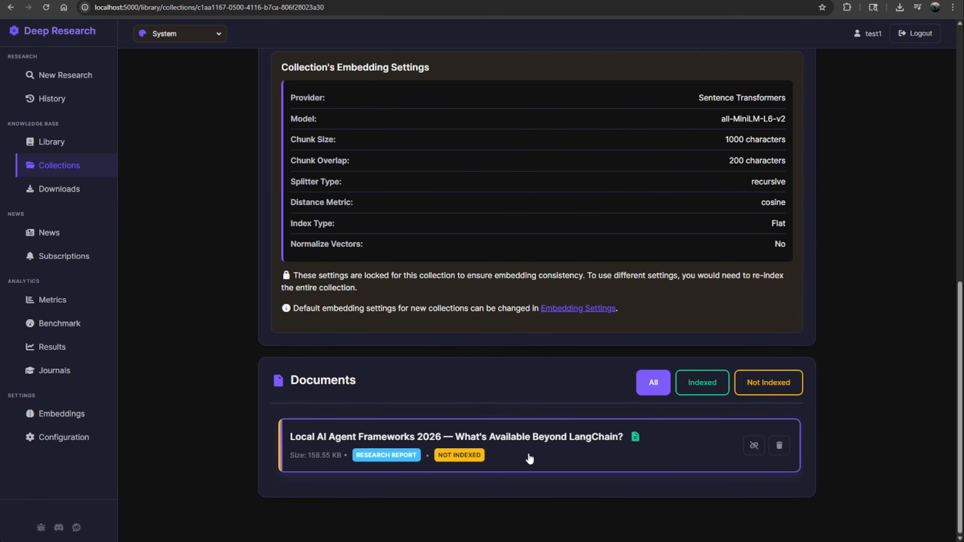
{"action": "left_click", "coordinate": [610, 455]}
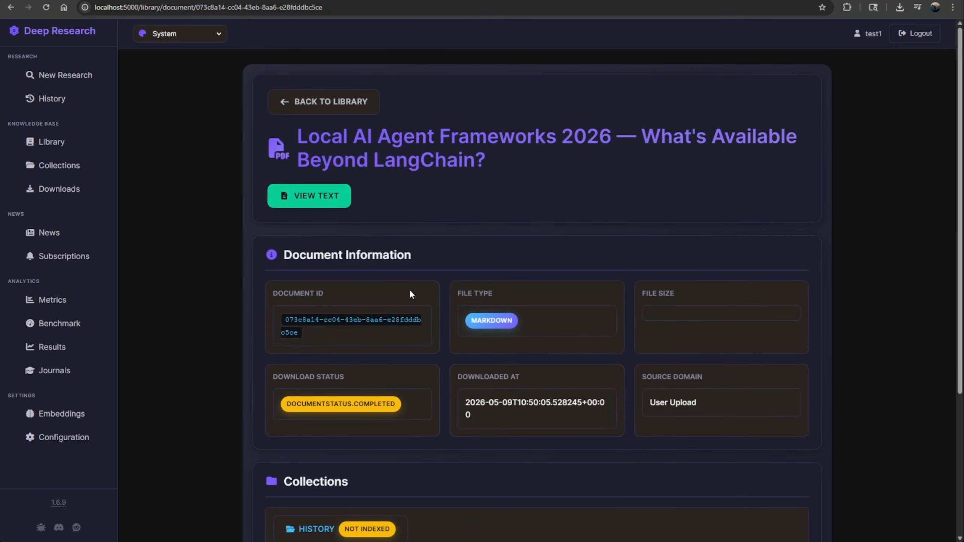
{"action": "scroll", "coordinate": [411, 293], "scroll_direction": "down", "scroll_amount": 5}
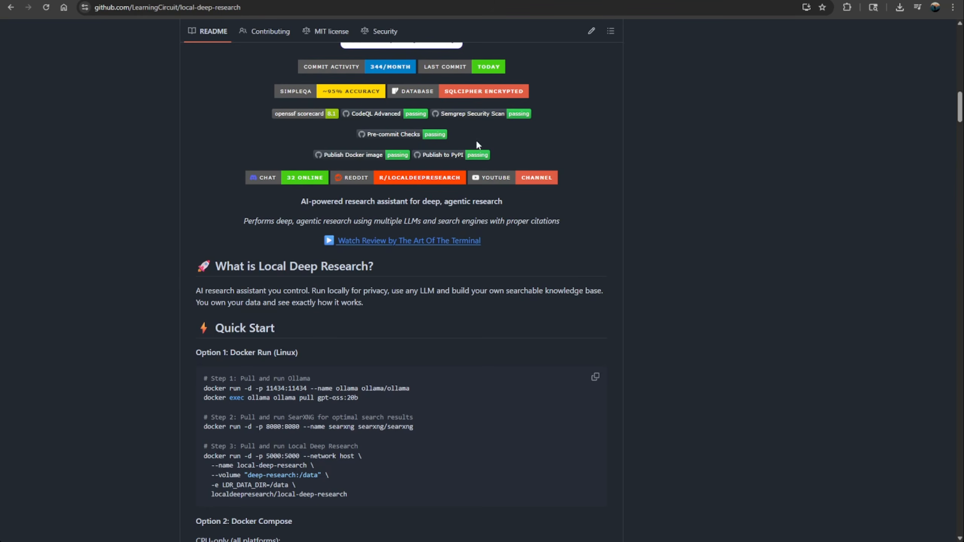
Step: Review the local-deep-research GitHub README's Quick Start install options and its How It Works section
{"action": "scroll", "coordinate": [292, 286], "scroll_direction": "down", "scroll_amount": 6}
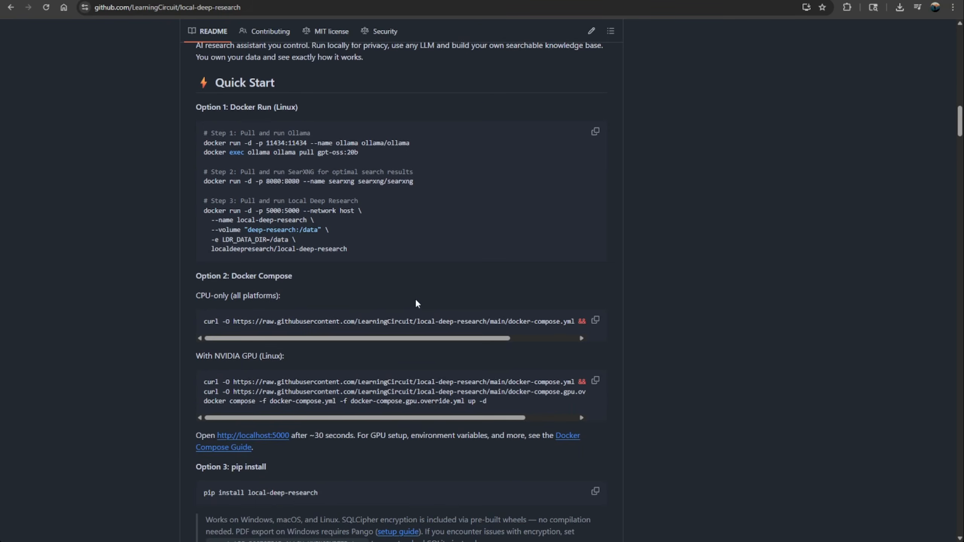
{"action": "scroll", "coordinate": [414, 301], "scroll_direction": "down", "scroll_amount": 2}
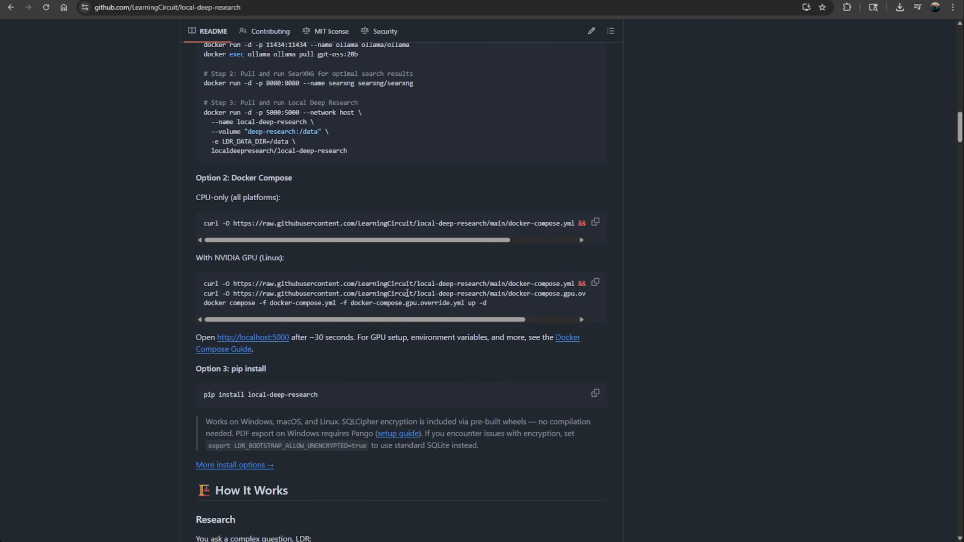
{"action": "scroll", "coordinate": [402, 292], "scroll_direction": "down", "scroll_amount": 6}
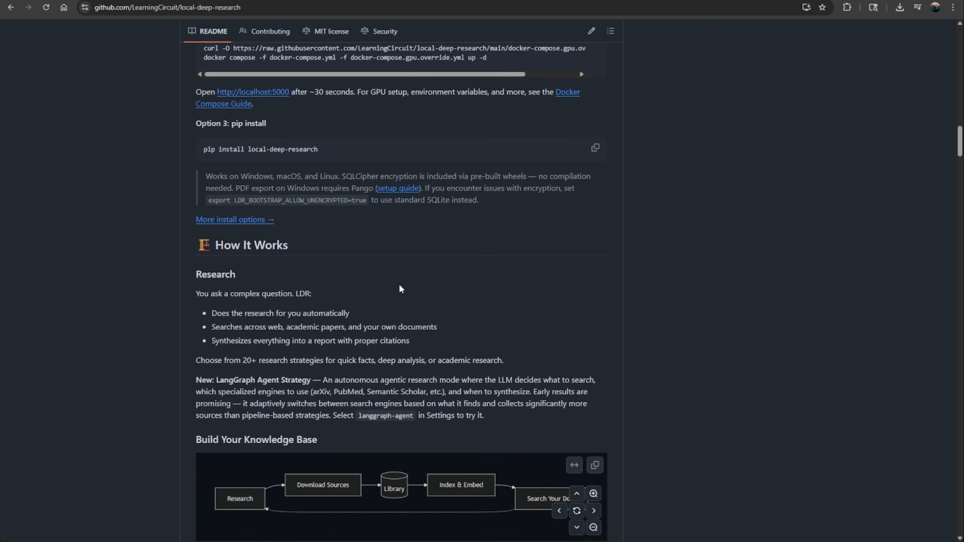